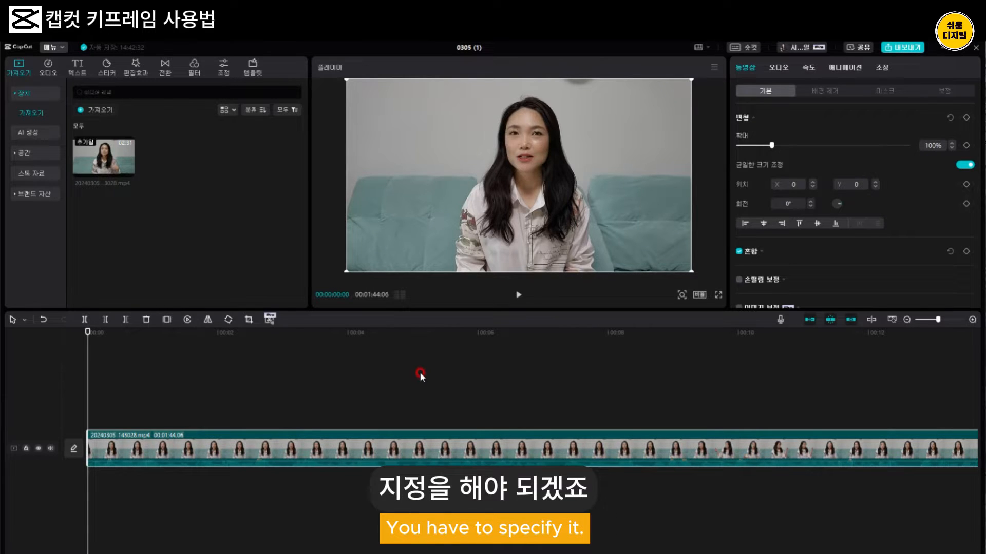
Step: Play the clip from its beginning and stop with the playhead at 00:00:09:07
left_click(377, 369)
key("space")
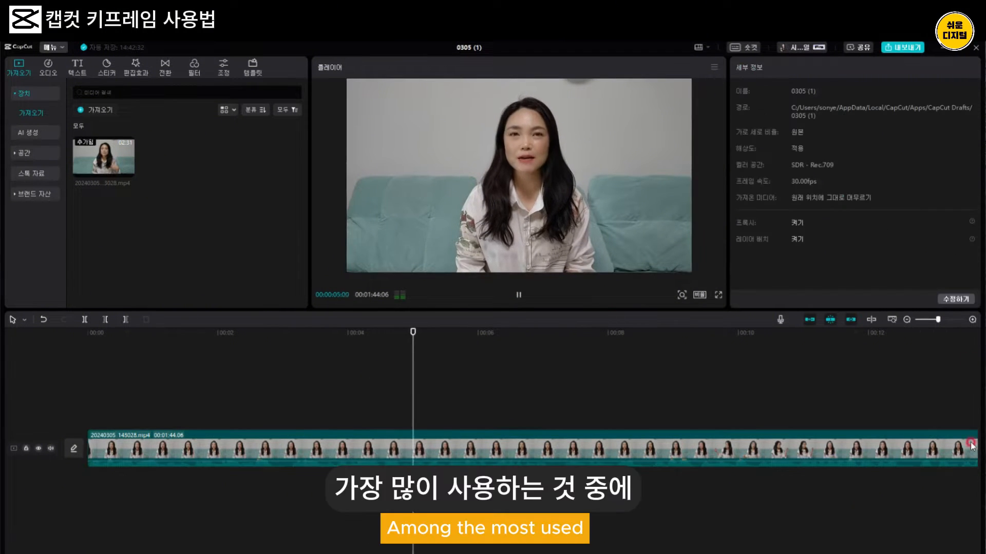
scroll(520, 398, "right", 3)
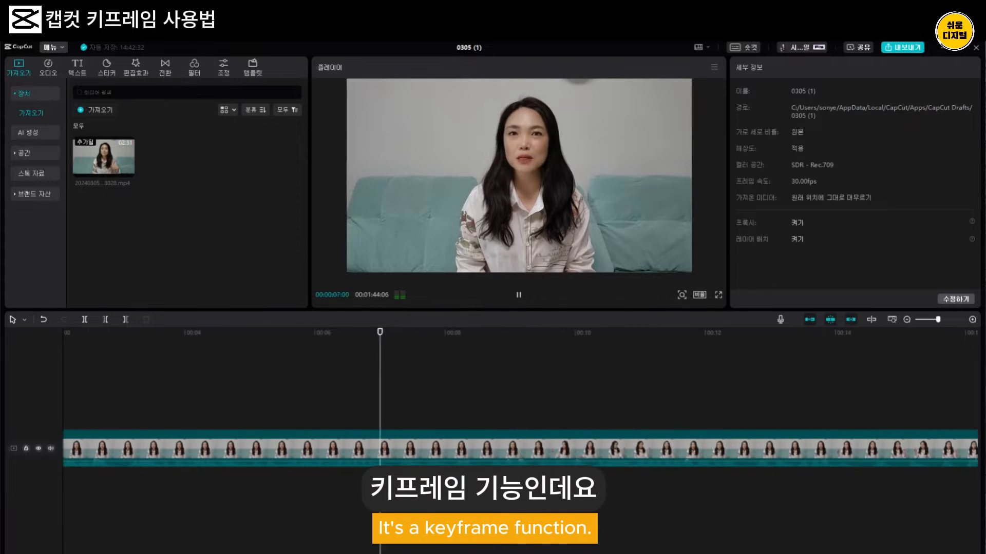
scroll(586, 539, "right", 3)
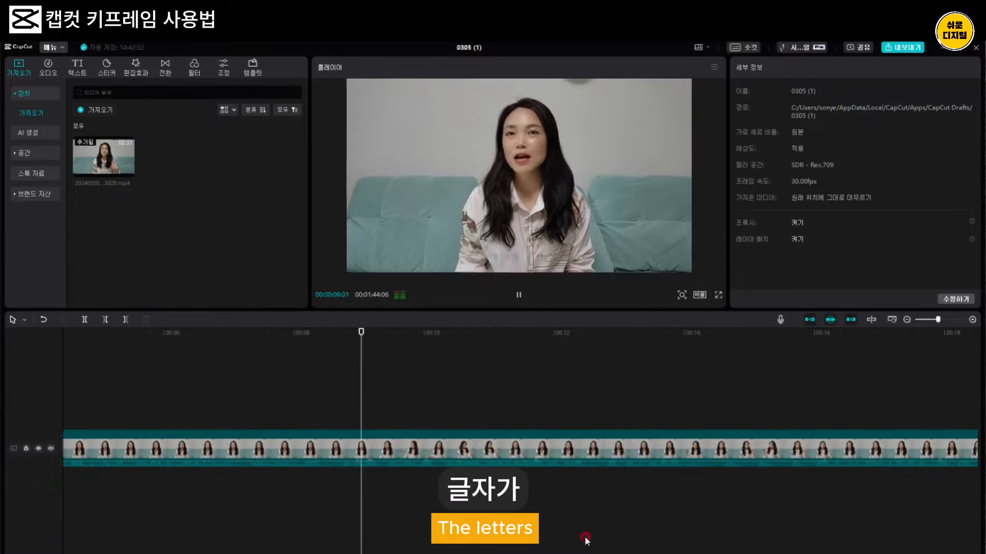
left_click(370, 380)
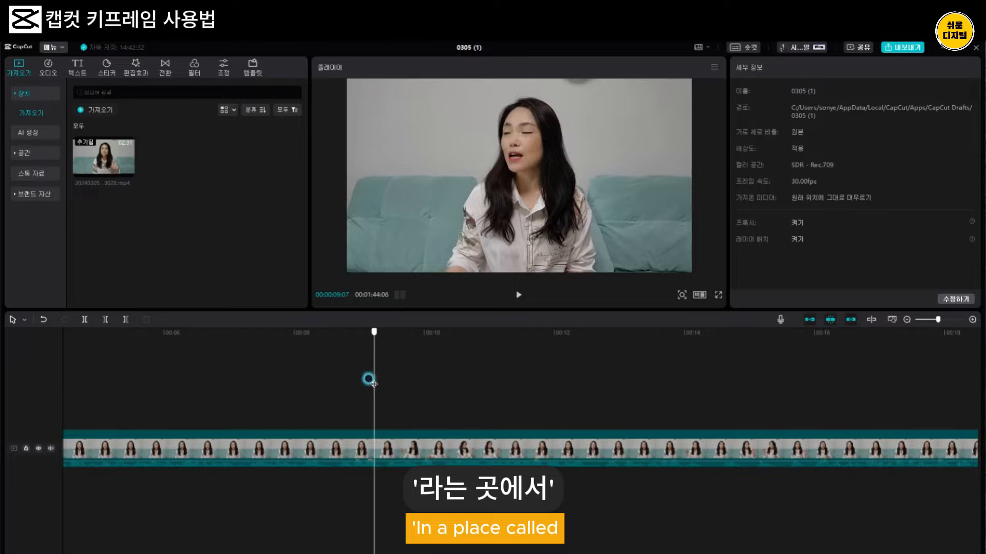
Step: Add a default text at the playhead reading 쉬운디지털, shrink it to 64% and place it above the woman's outstretched hand
left_click(76, 61)
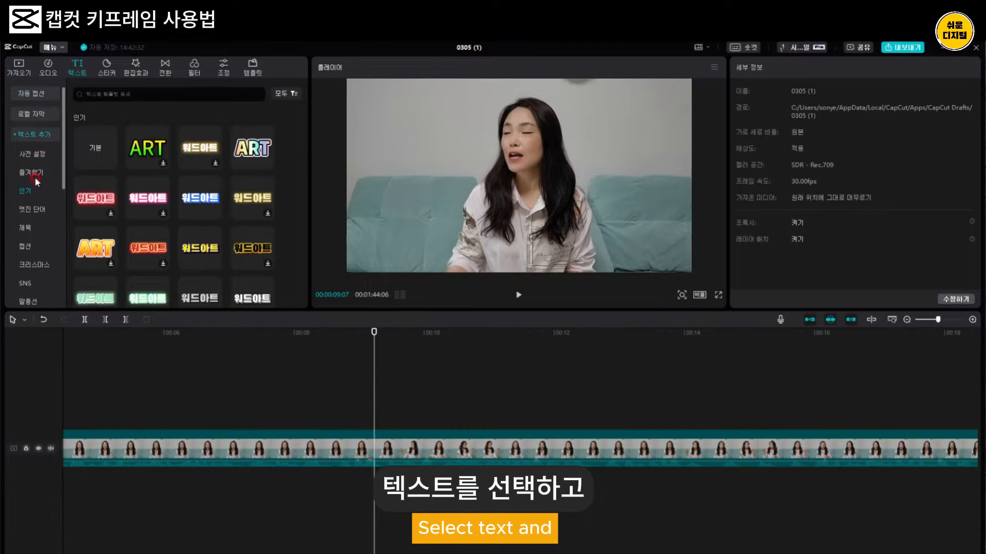
left_click_drag(97, 152, 374, 411)
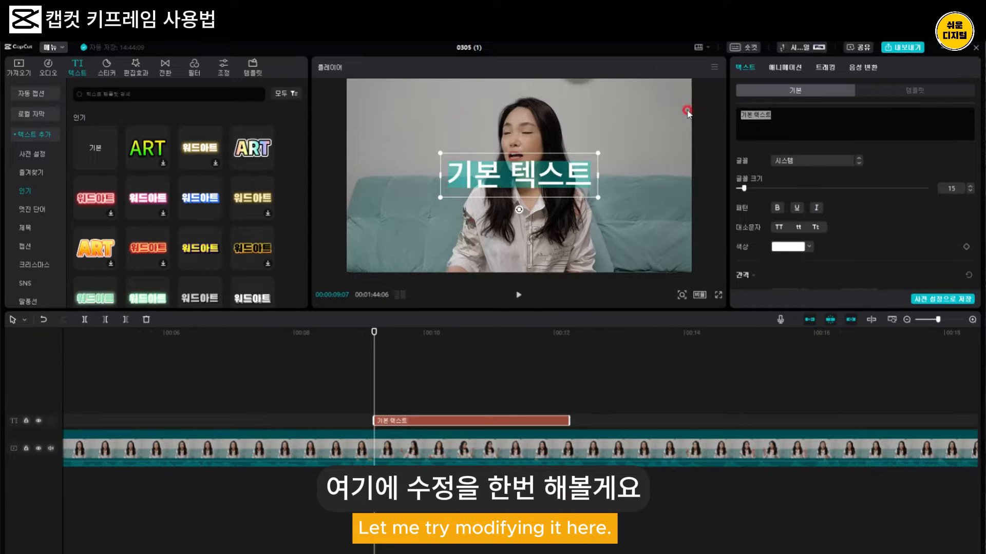
type("쉬운디지털")
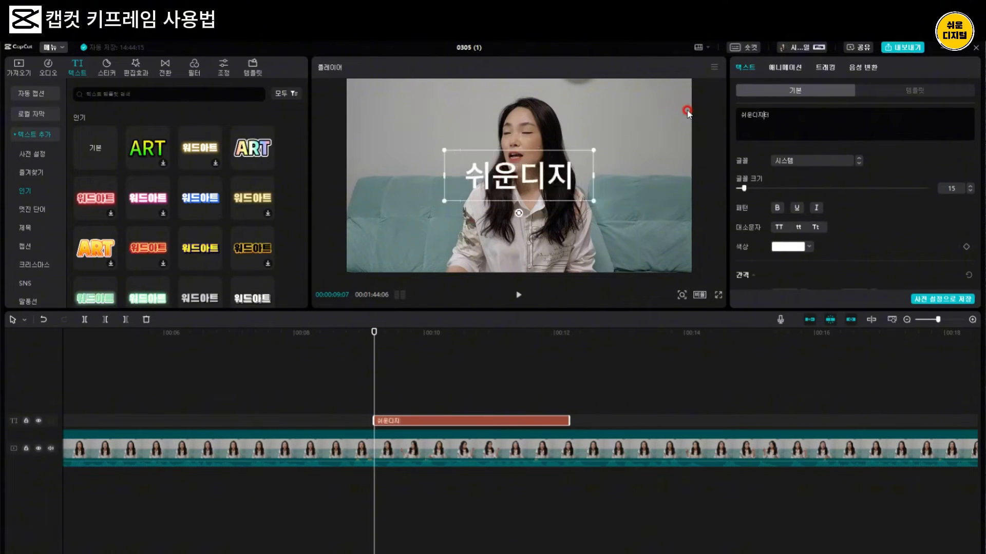
left_click_drag(594, 149, 463, 137)
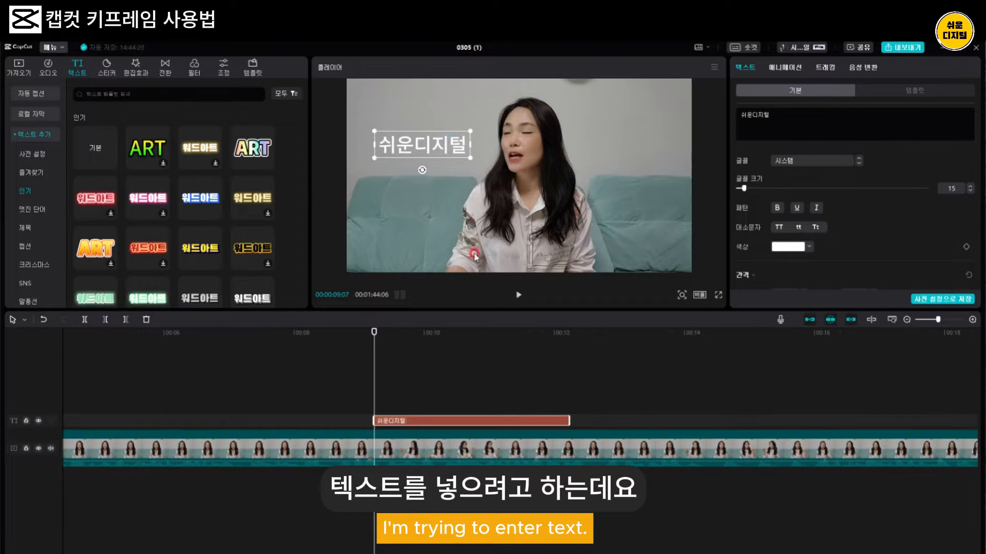
Step: Trim the text's start to 00:00:09:11 and add a keyframe there for its whole transform
left_click(374, 331)
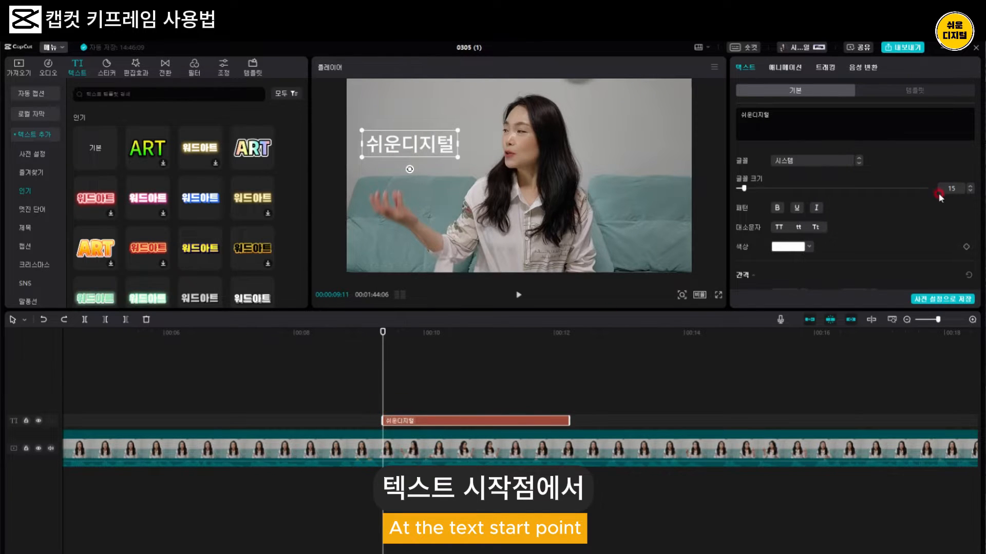
scroll(936, 239, "down", 2)
scroll(934, 237, "down", 6)
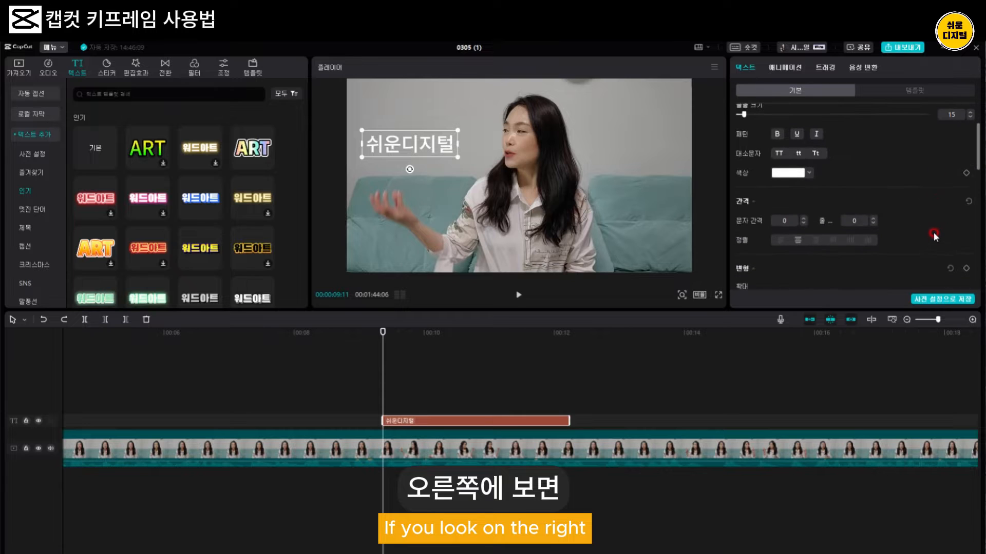
scroll(933, 231, "down", 2)
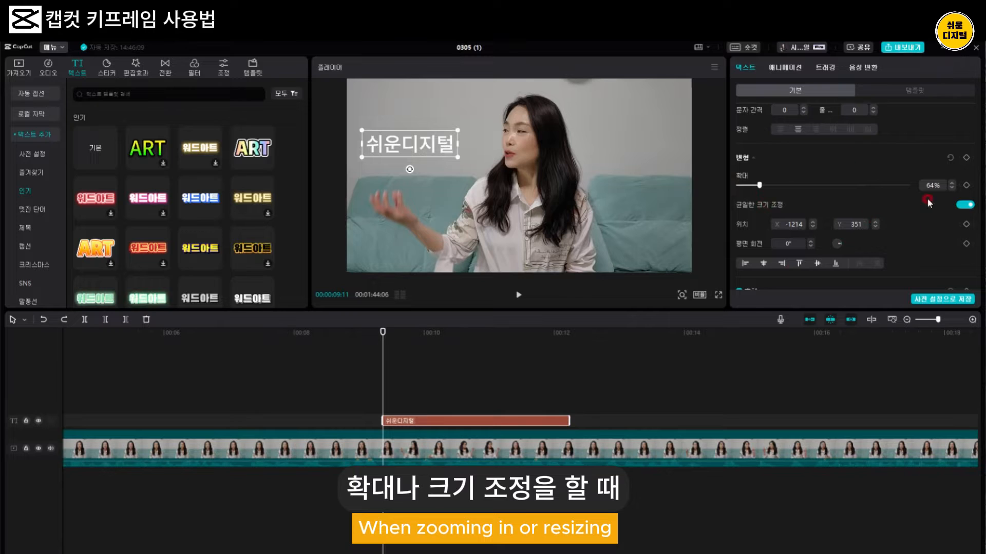
left_click(965, 159)
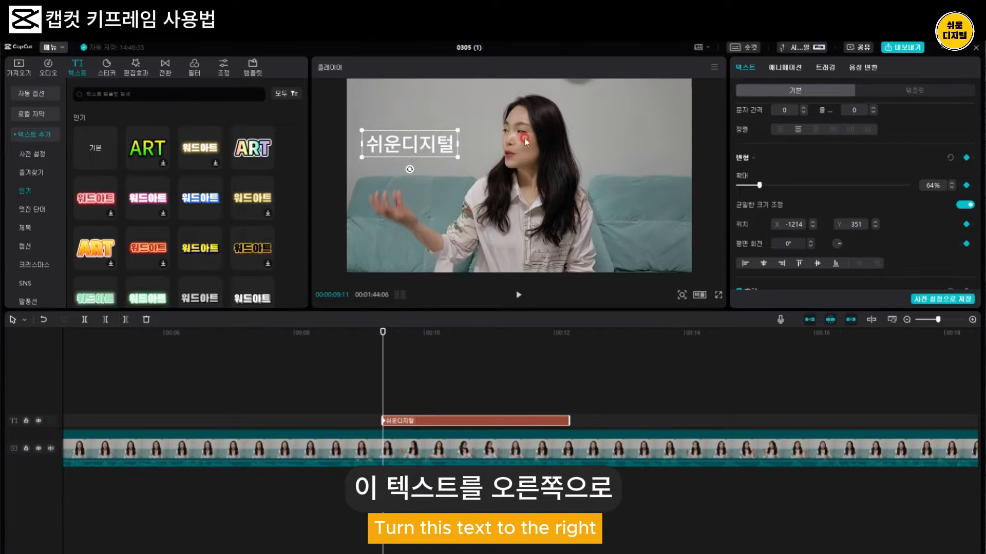
Step: At 00:00:10:10 move the text to about X 1017, Y 377, and play the movement back from 00:00:09:11
left_click_drag(380, 333, 446, 334)
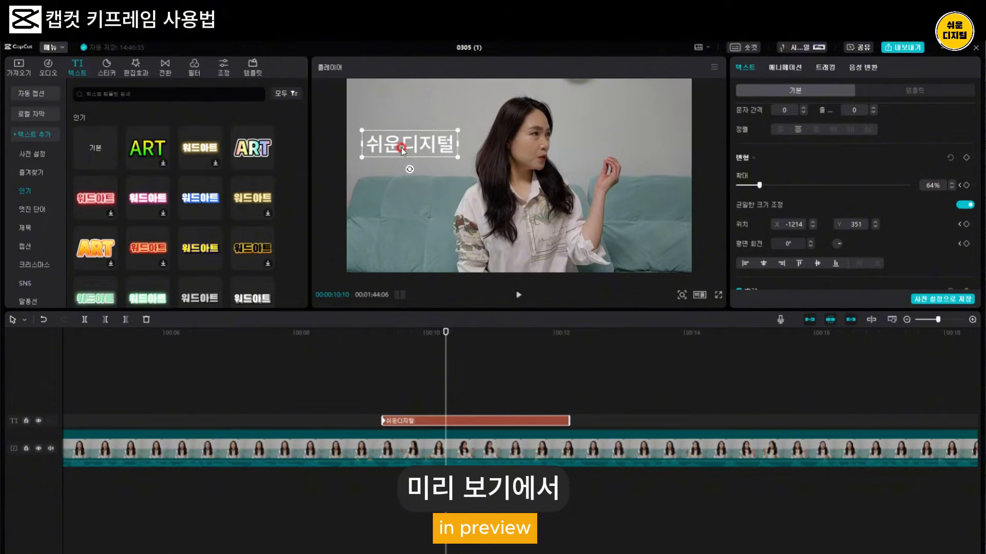
left_click_drag(420, 146, 604, 150)
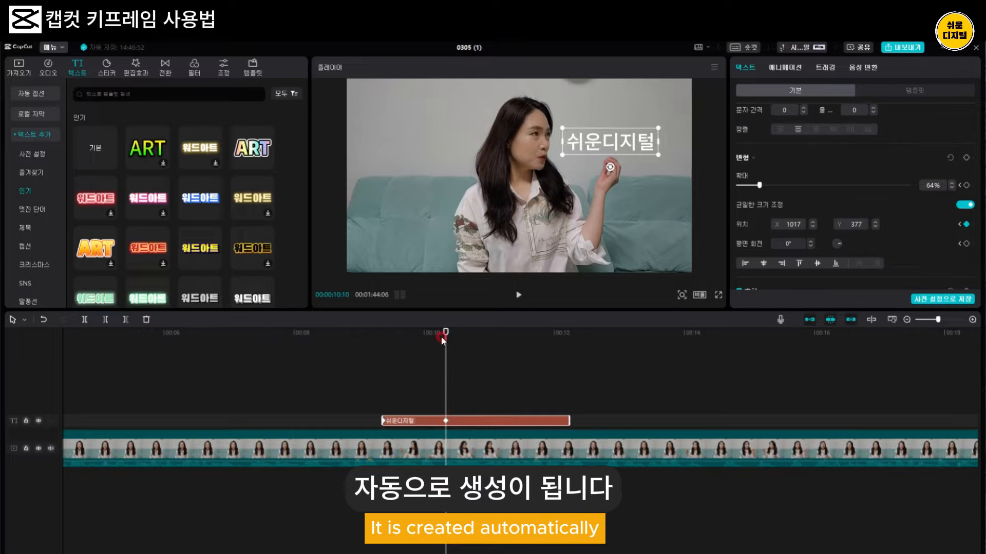
left_click_drag(444, 334, 382, 333)
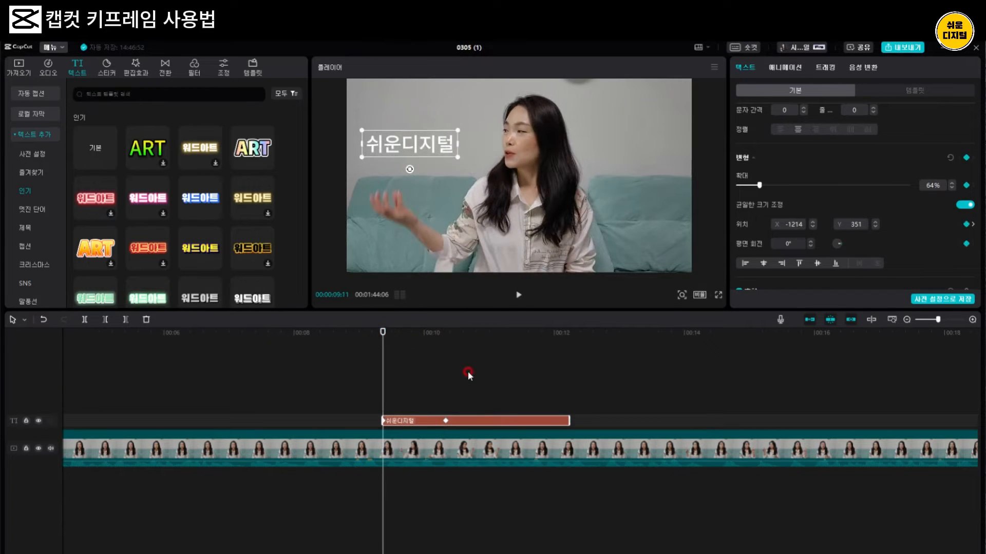
key("space")
key("space")
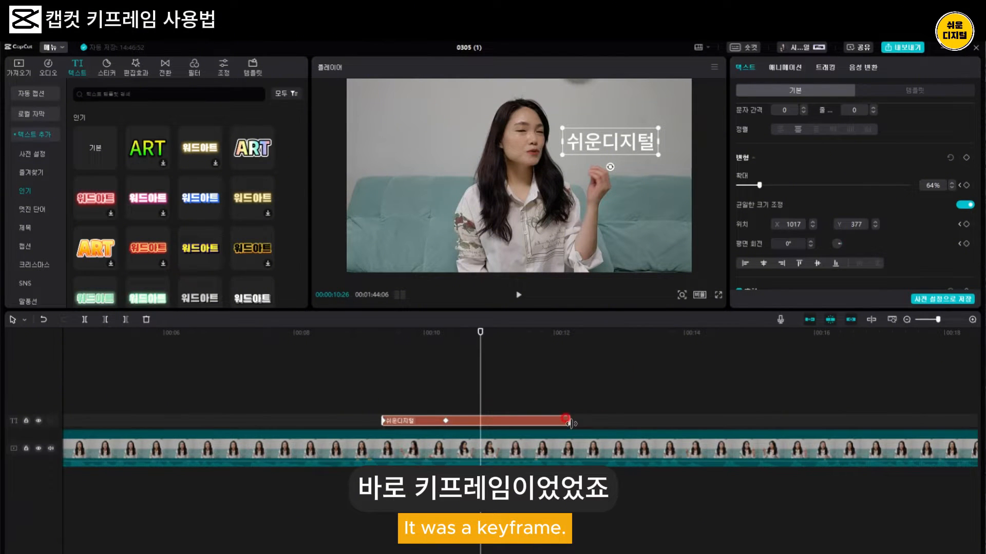
Step: Add the purple firework sticker to the timeline starting at 00:00:14:01 and position it at about X -1053, Y 463
left_click(597, 379)
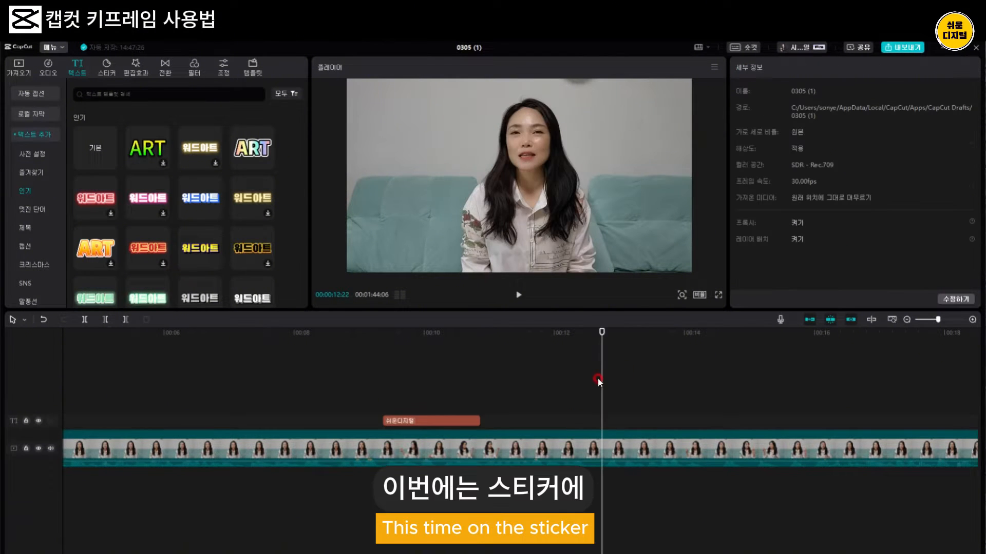
left_click(109, 73)
scroll(251, 215, "down", 3)
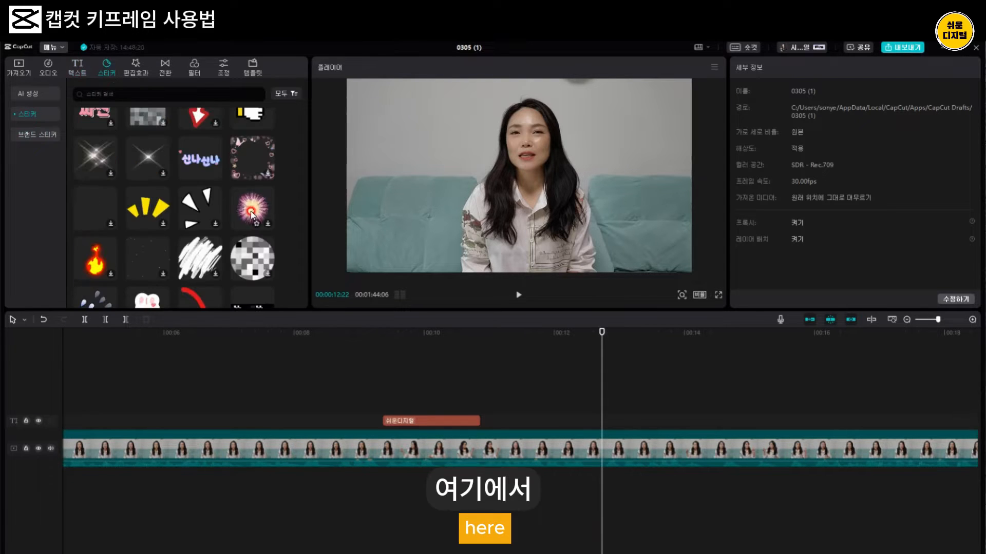
left_click_drag(252, 214, 600, 423)
left_click_drag(520, 180, 482, 173)
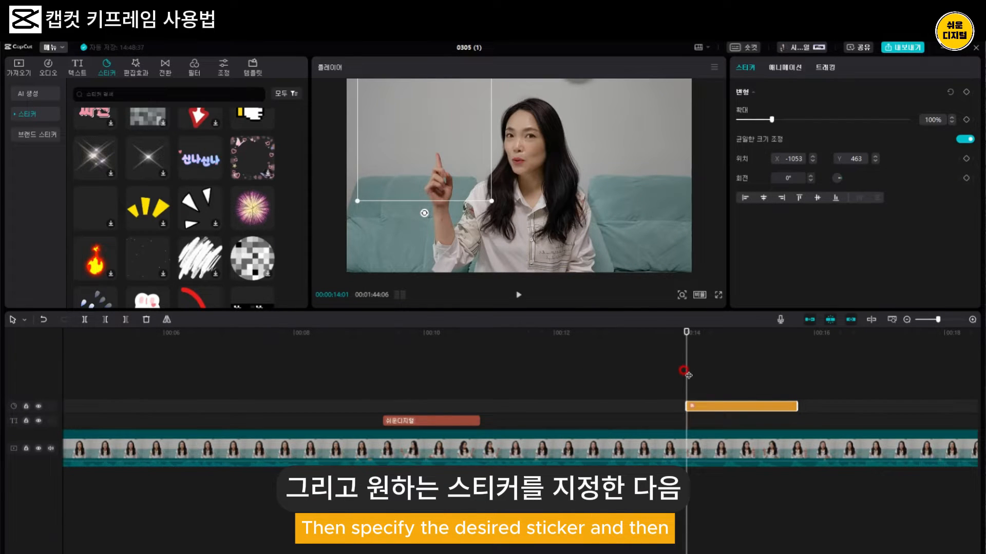
Step: Add a transform keyframe to the firework sticker at 00:00:14:01, and at 00:00:14:18 move it across to the woman's other side
left_click(738, 407)
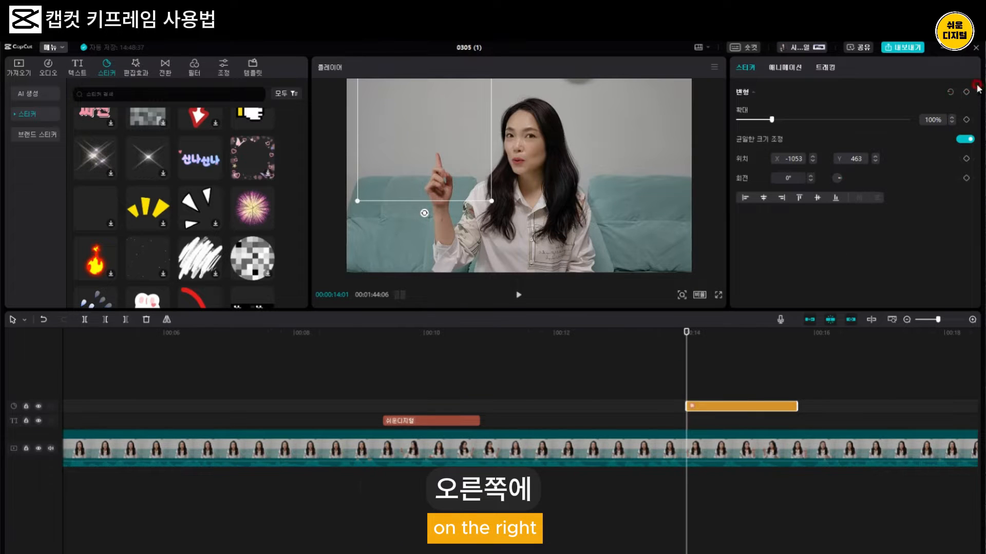
left_click(966, 121)
left_click(957, 90)
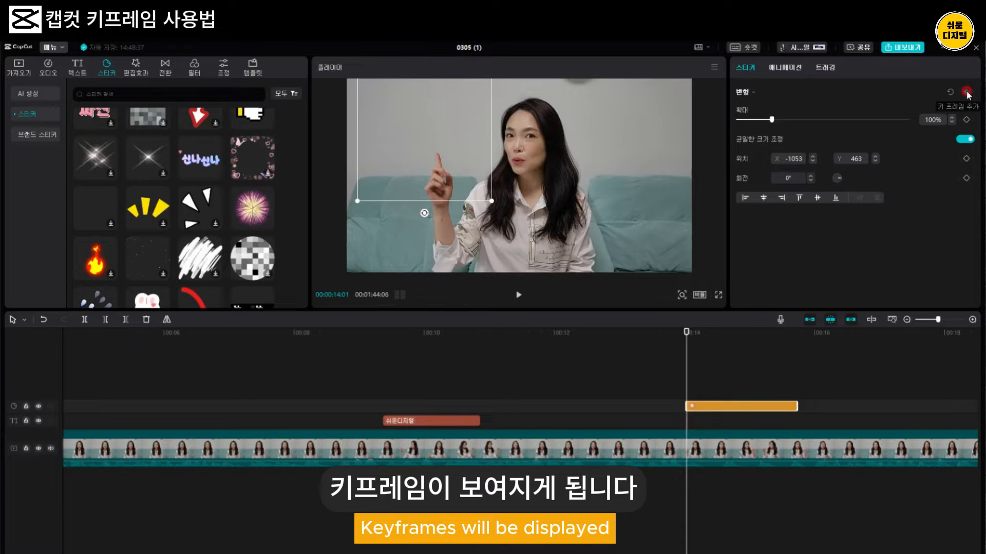
left_click(967, 93)
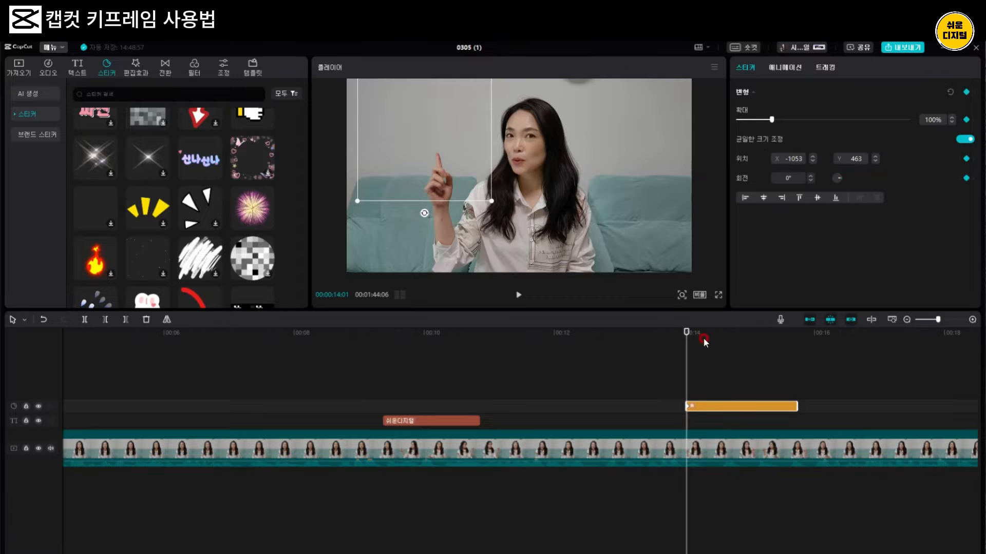
left_click(723, 332)
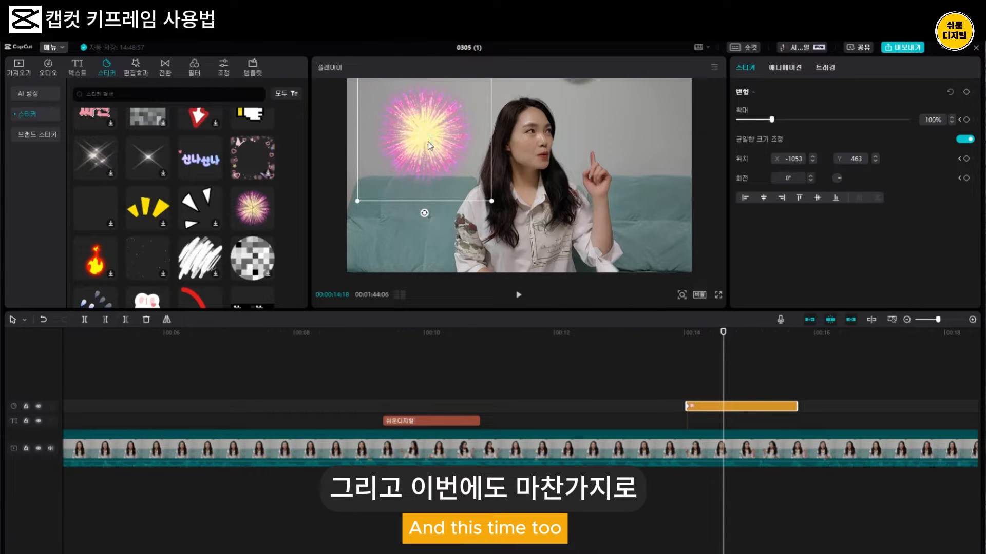
left_click_drag(430, 145, 606, 128)
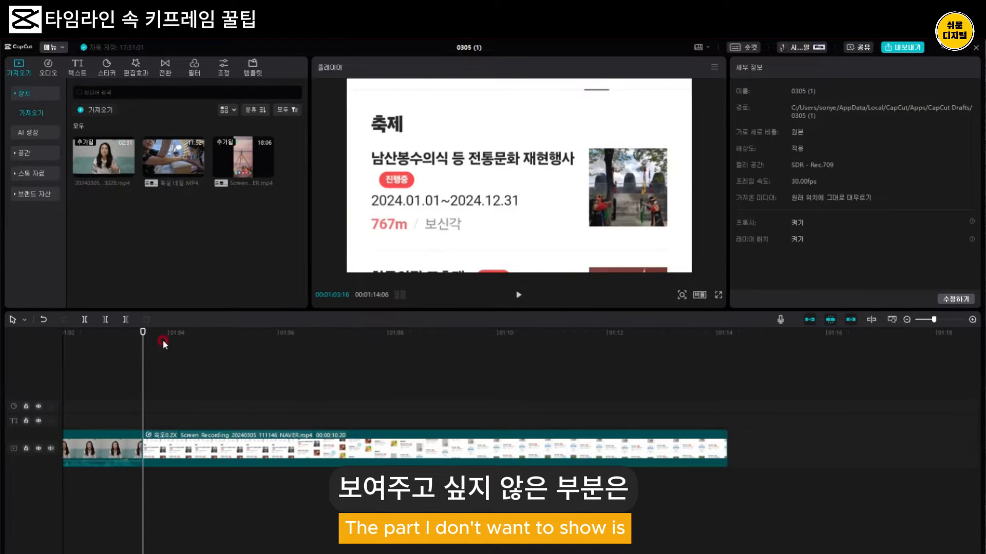
Step: Place the playhead at 00:01:05:20 over the screen recording and show the popular stock materials
left_click(313, 339)
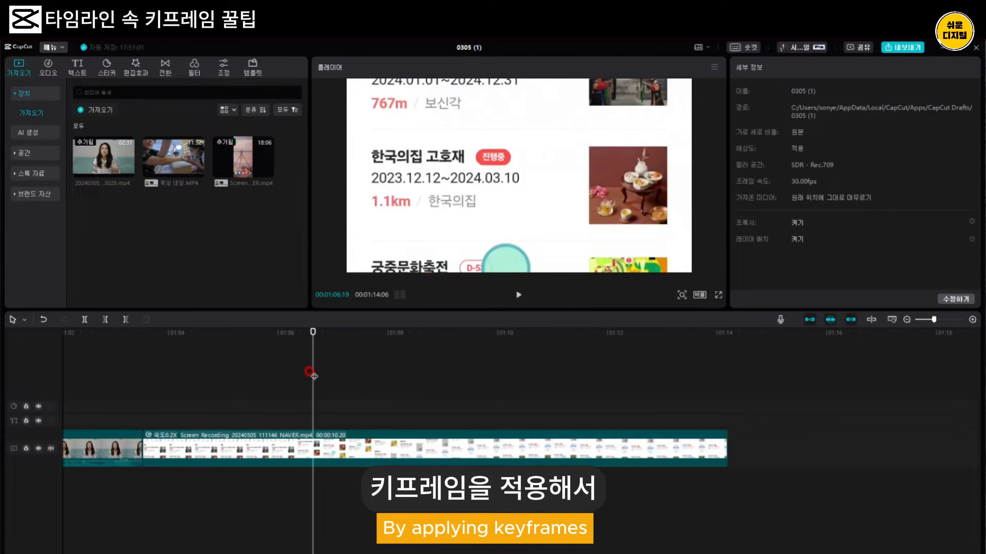
left_click_drag(313, 377, 259, 376)
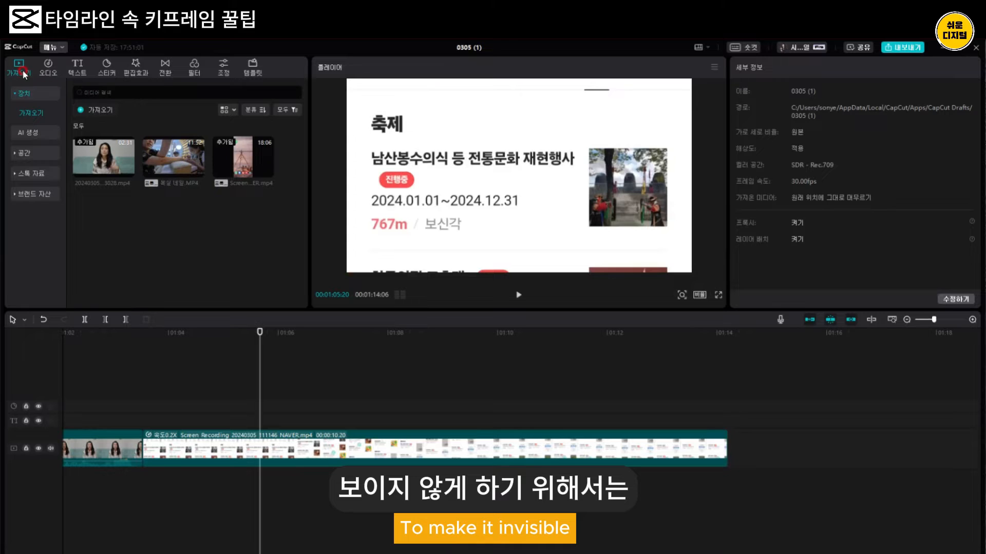
left_click(39, 174)
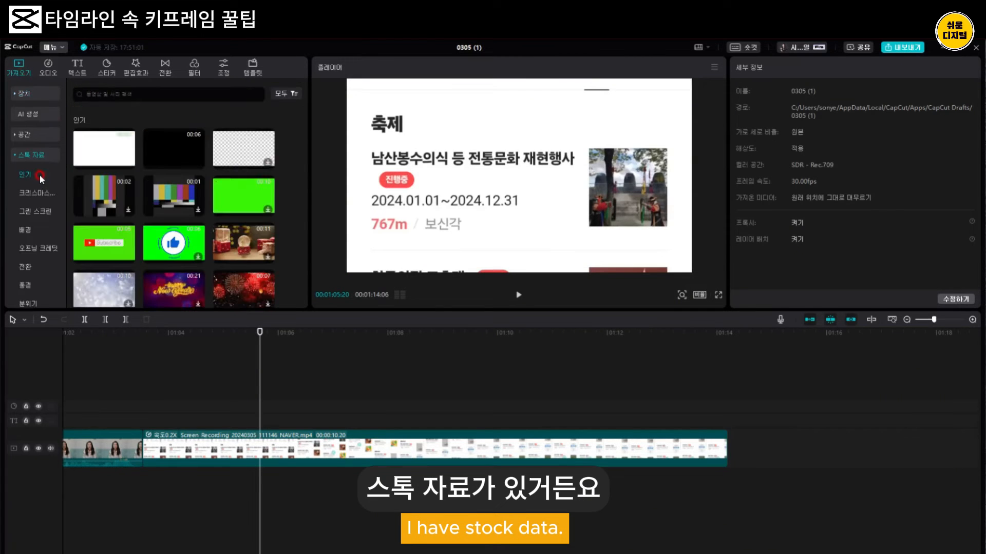
left_click(106, 141)
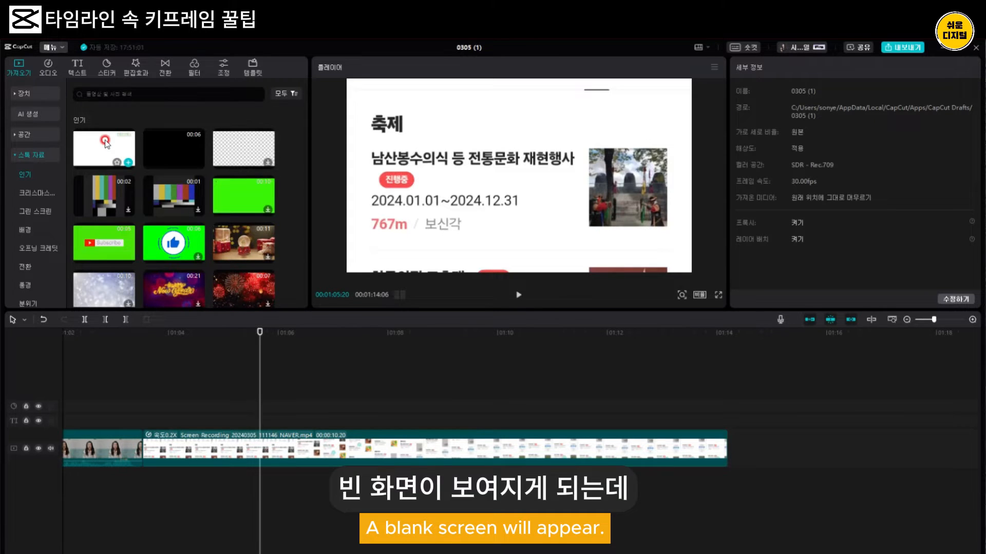
left_click_drag(106, 142, 263, 390)
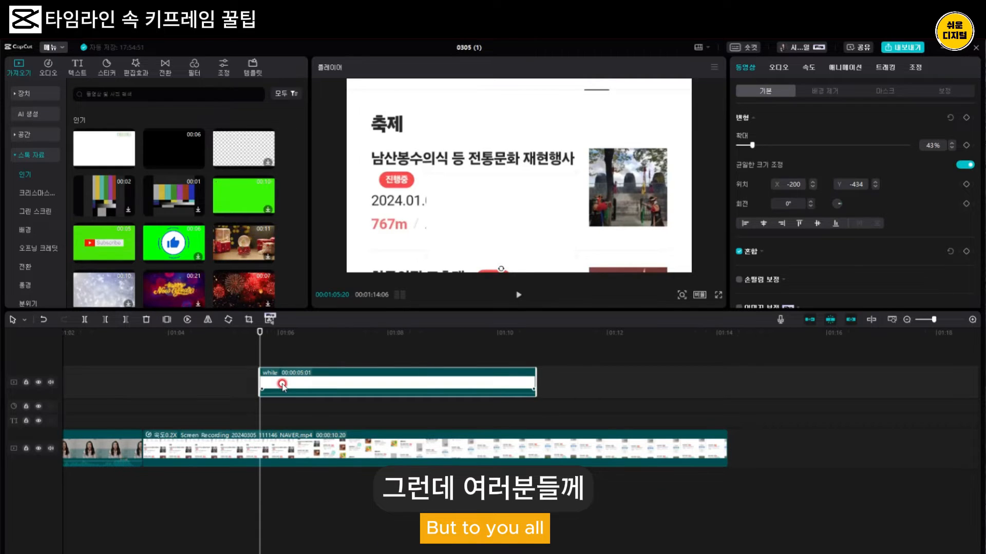
key("Delete")
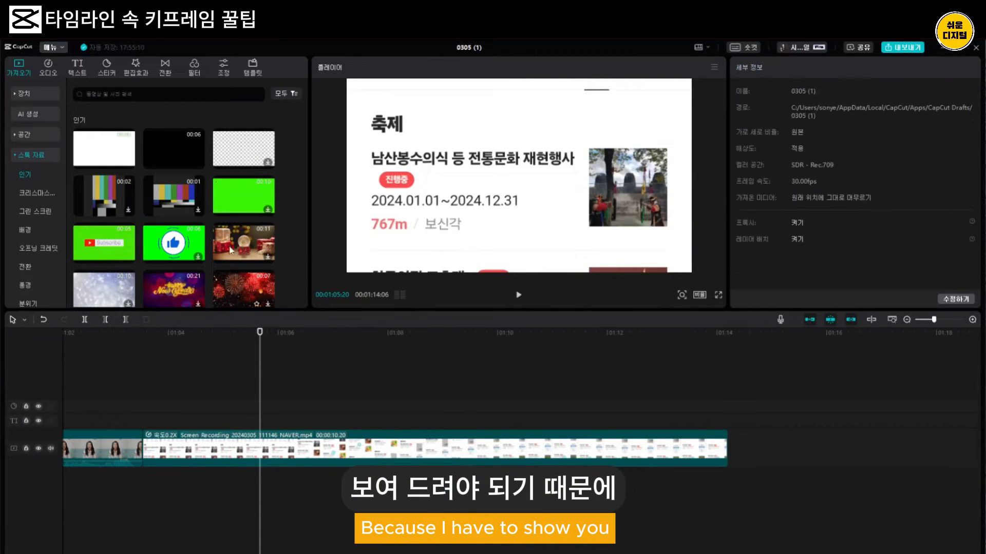
Step: Add the black stock clip above the screen recording at 00:01:05:20 and scale it non-uniformly to 58% width and 49% height
left_click_drag(175, 151, 259, 395)
left_click(409, 382)
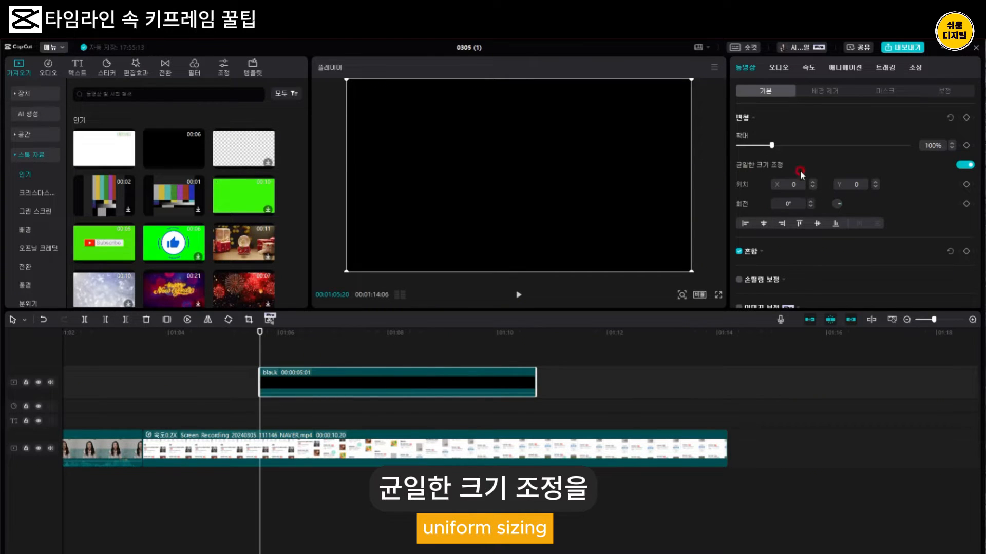
left_click(965, 165)
left_click(772, 146)
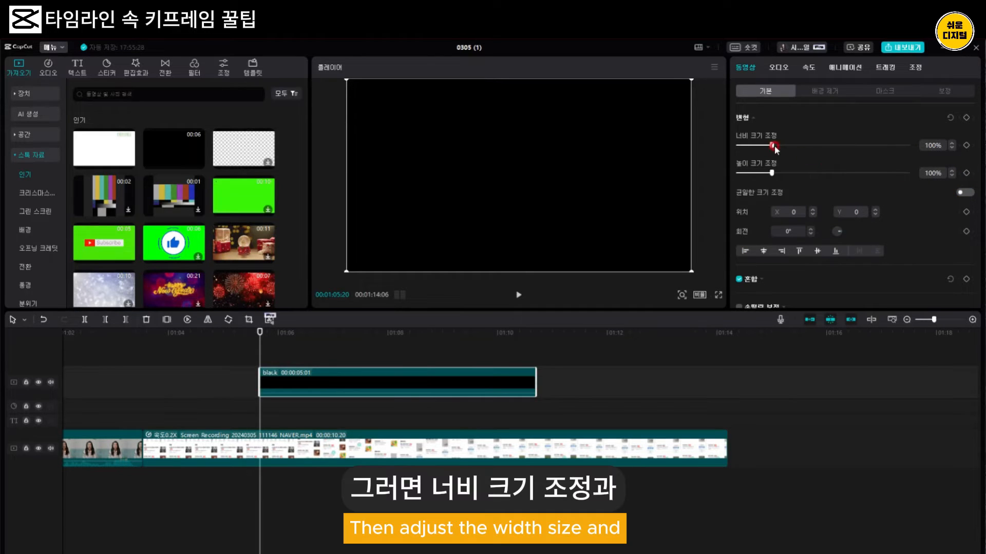
left_click_drag(772, 146, 754, 182)
left_click_drag(757, 146, 757, 146)
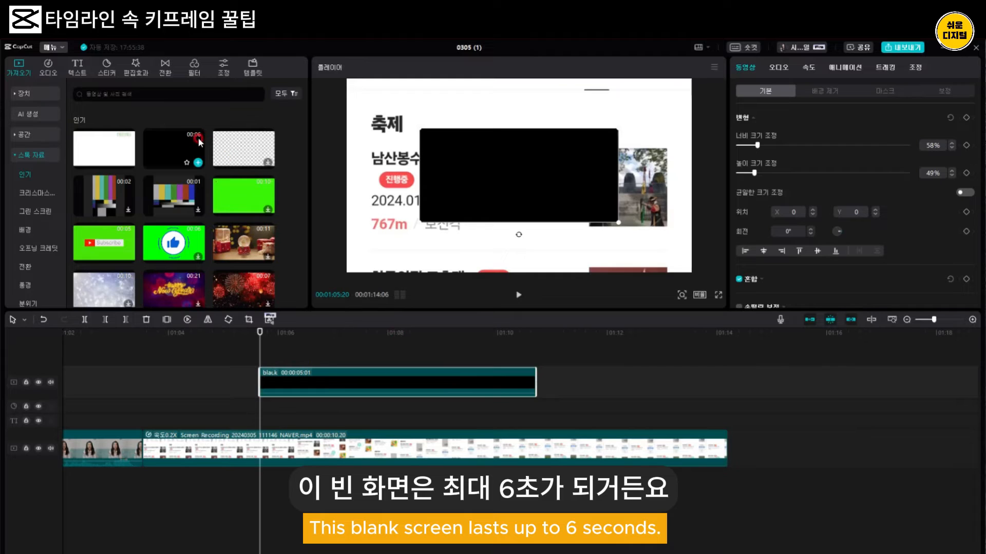
Step: Lengthen the black clip by setting its speed to 0.3x
left_click(808, 67)
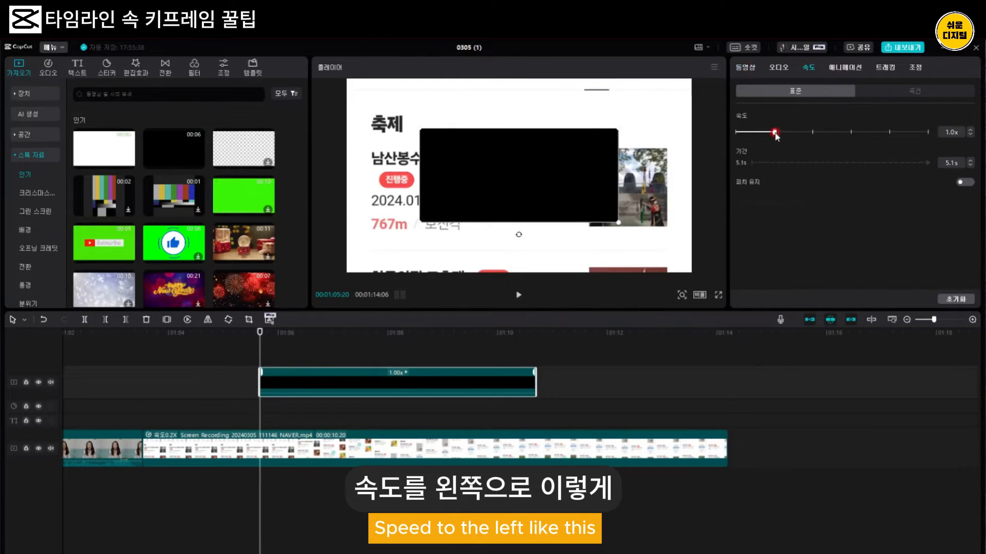
left_click_drag(776, 136, 747, 137)
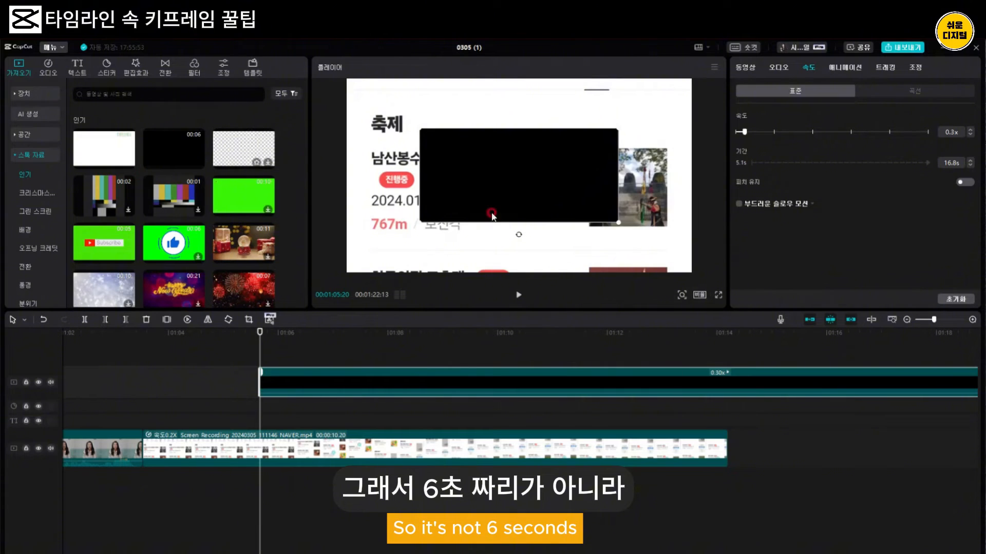
Step: Move the black clip to X -666, Y -1483 at the frame's lower edge and add a transform keyframe at 00:01:05:20
scroll(729, 366, "down", 3)
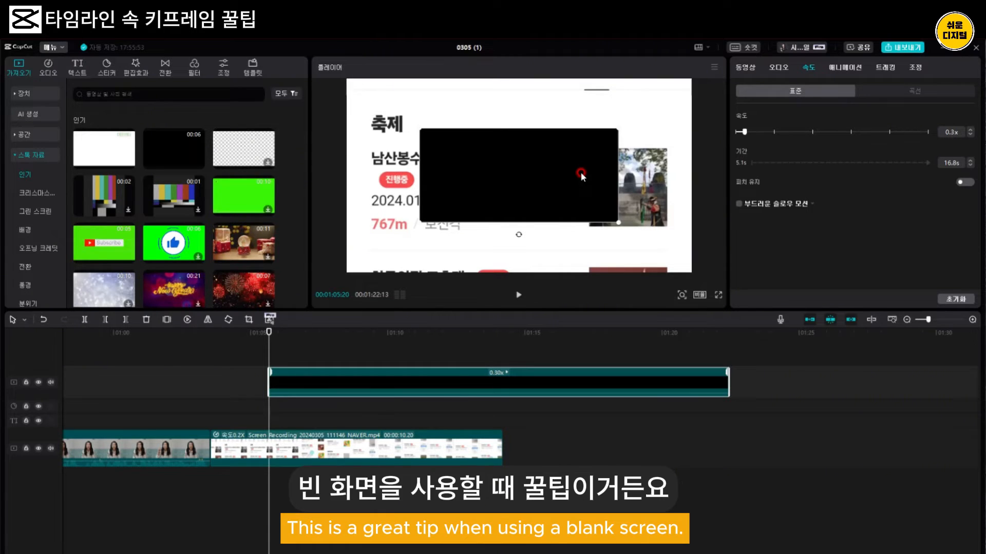
left_click(745, 69)
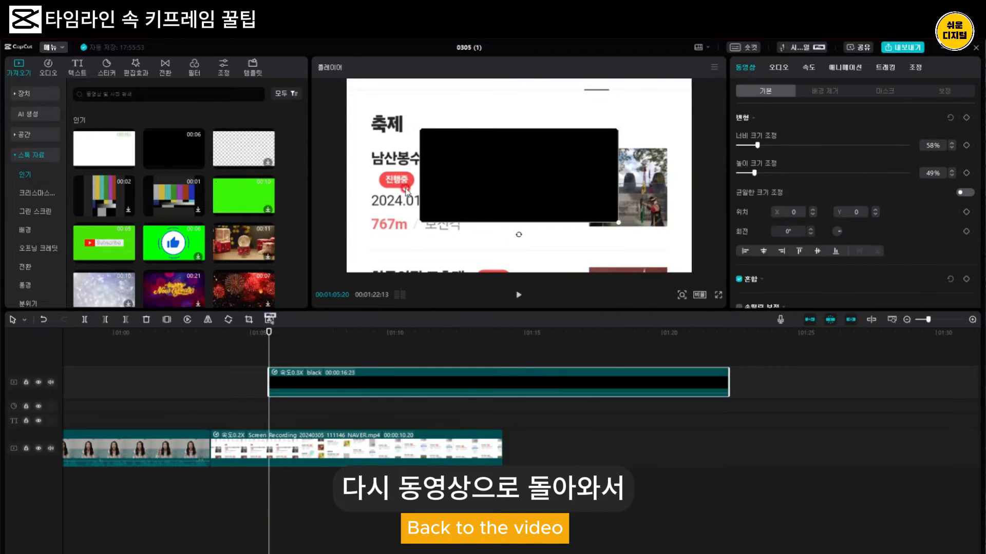
left_click_drag(504, 150, 445, 286)
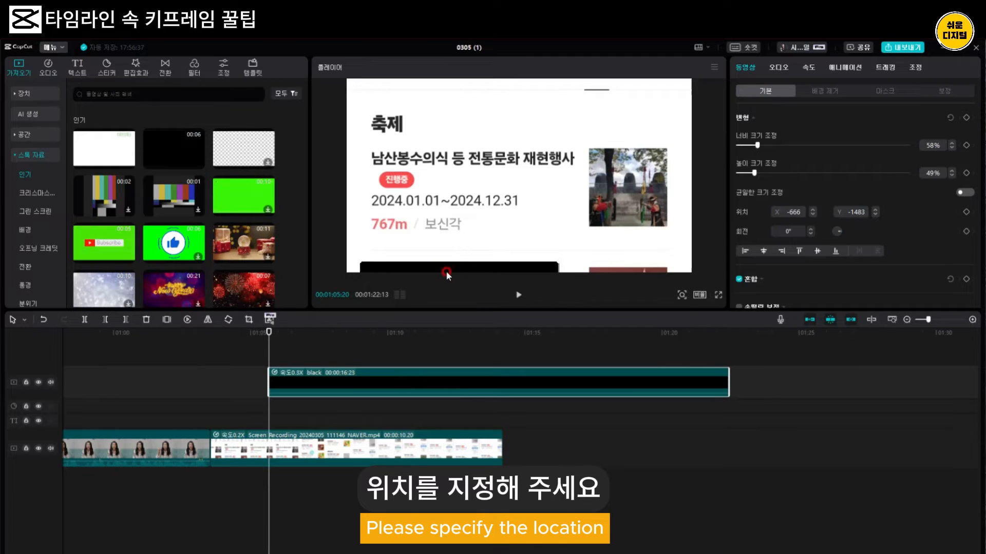
left_click(968, 118)
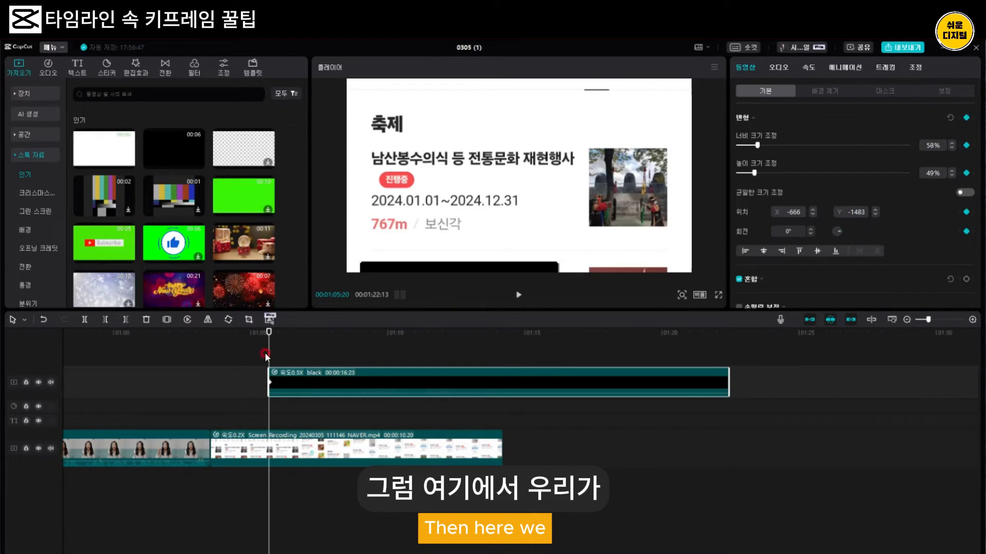
Step: Show the black clip's keyframe animation tracks and trim its end to match the end of the screen recording
left_click(300, 376)
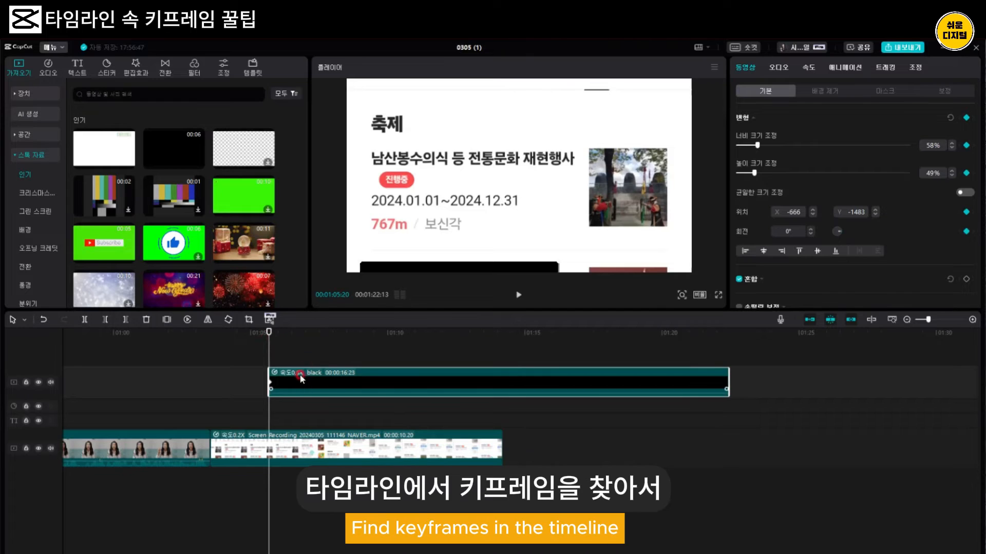
left_click(336, 386)
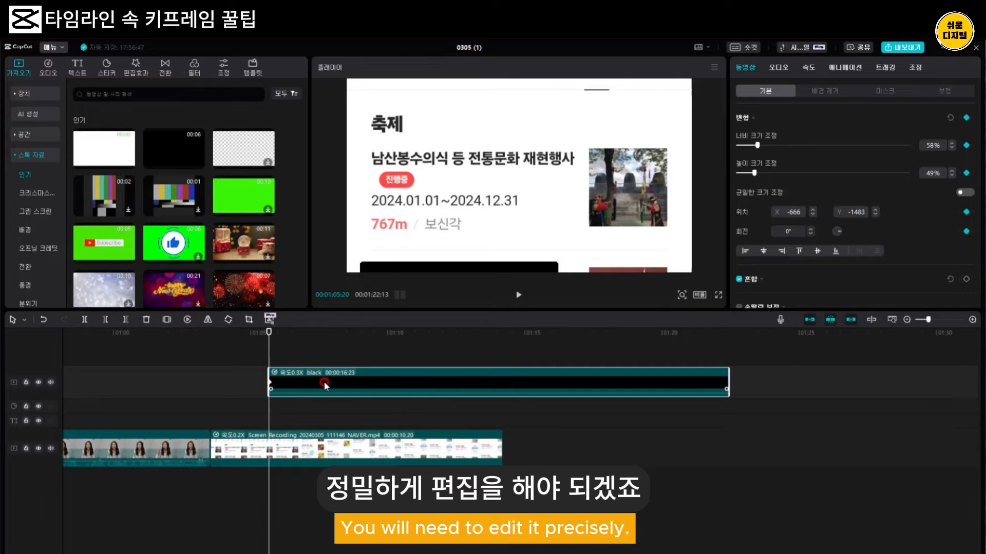
left_click(277, 384)
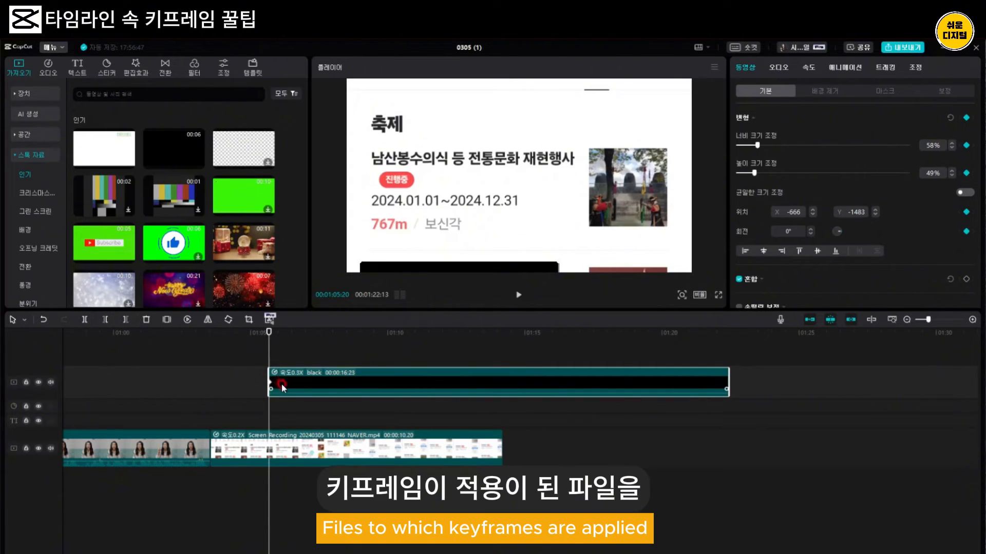
right_click(293, 382)
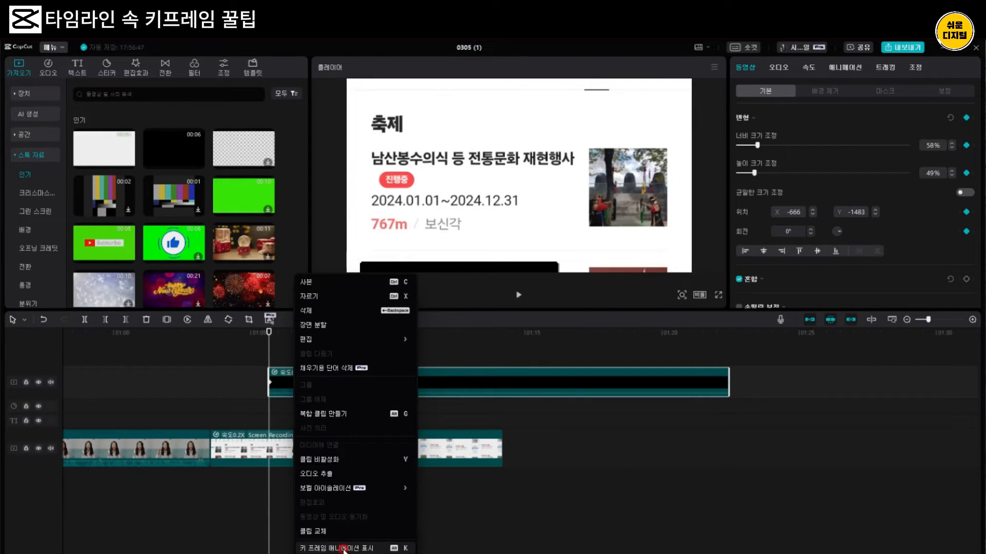
left_click(343, 549)
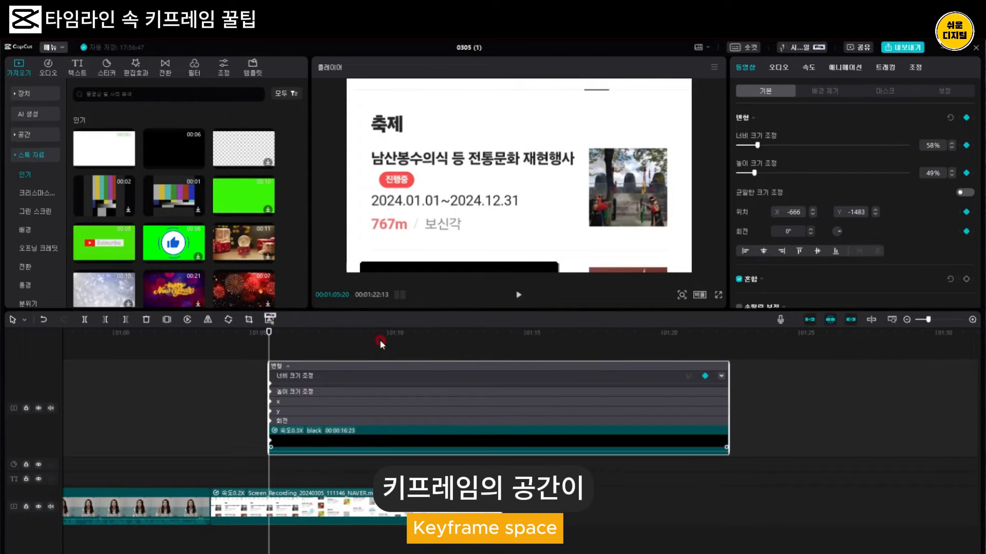
left_click_drag(728, 390, 496, 414)
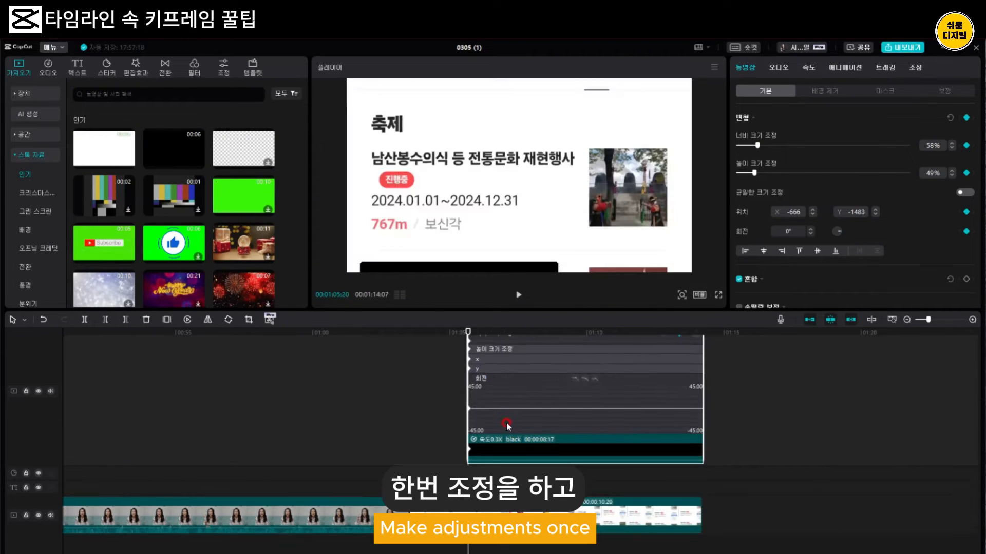
Step: With the y keyframe track selected, move the black clip up over the second festival's text at 00:01:06:03, to X -674, Y -1137
scroll(587, 449, "up", 1)
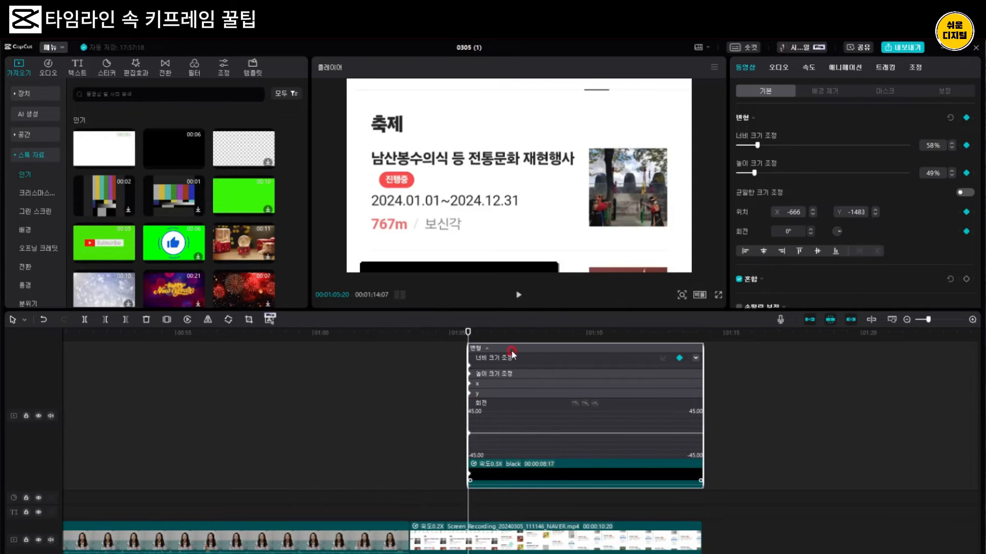
left_click_drag(467, 330, 479, 330)
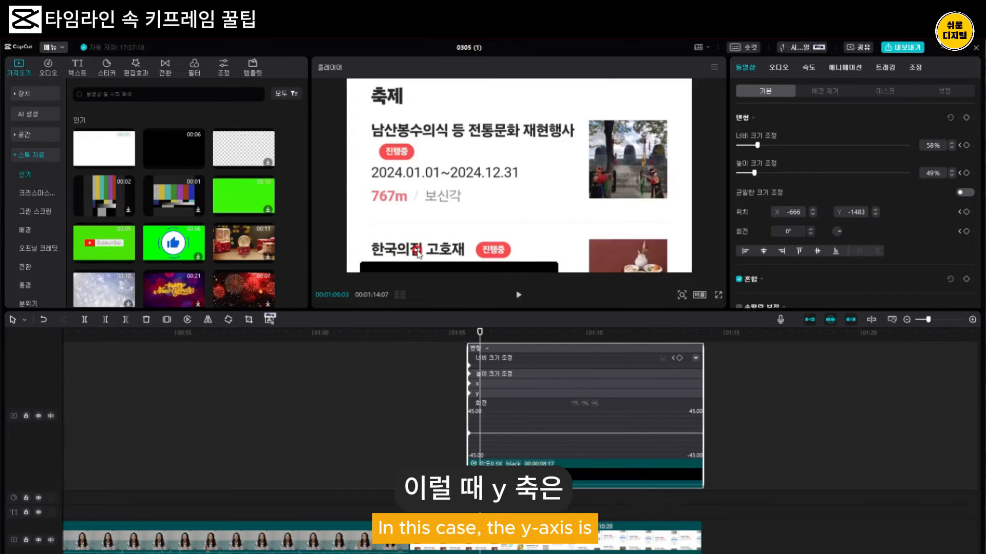
left_click(489, 393)
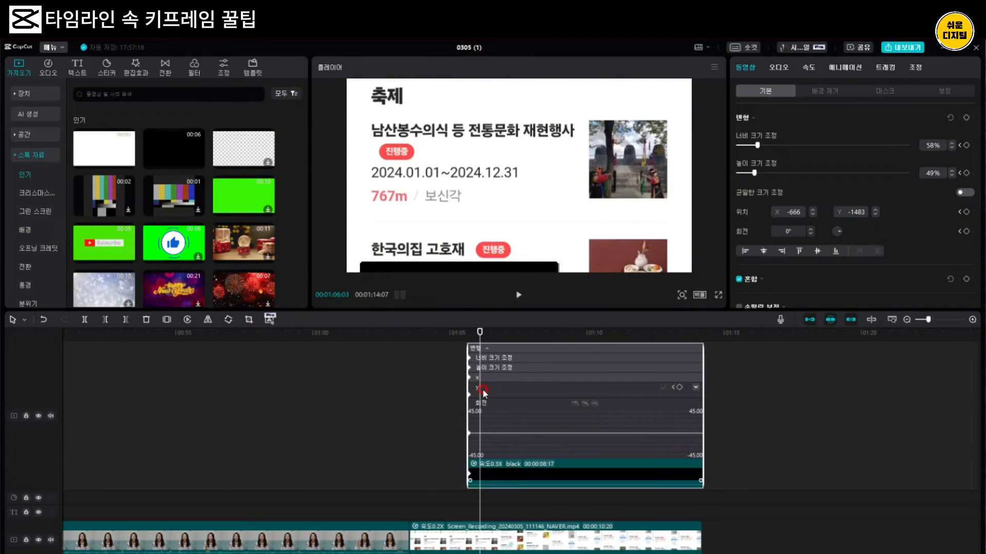
left_click(679, 387)
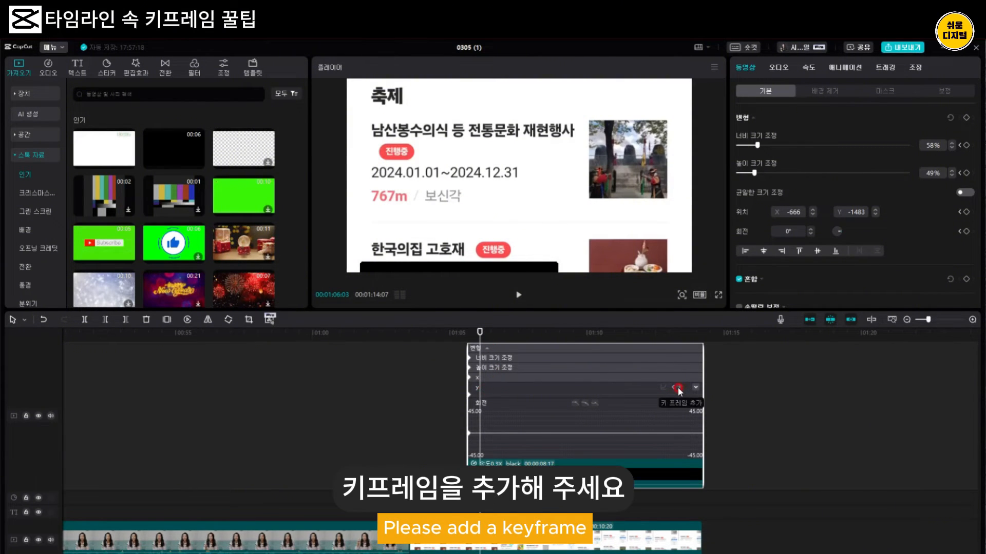
left_click(420, 331)
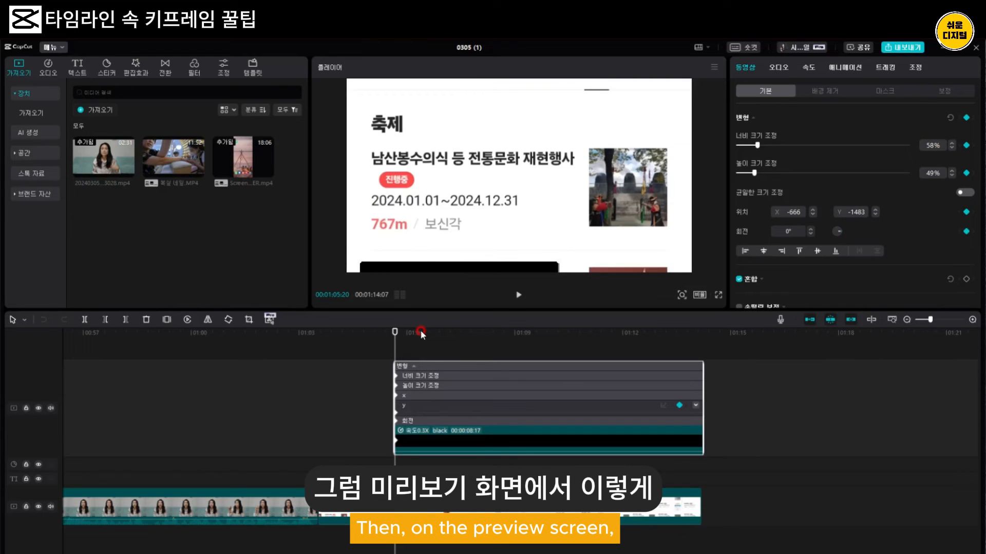
left_click_drag(395, 337, 410, 334)
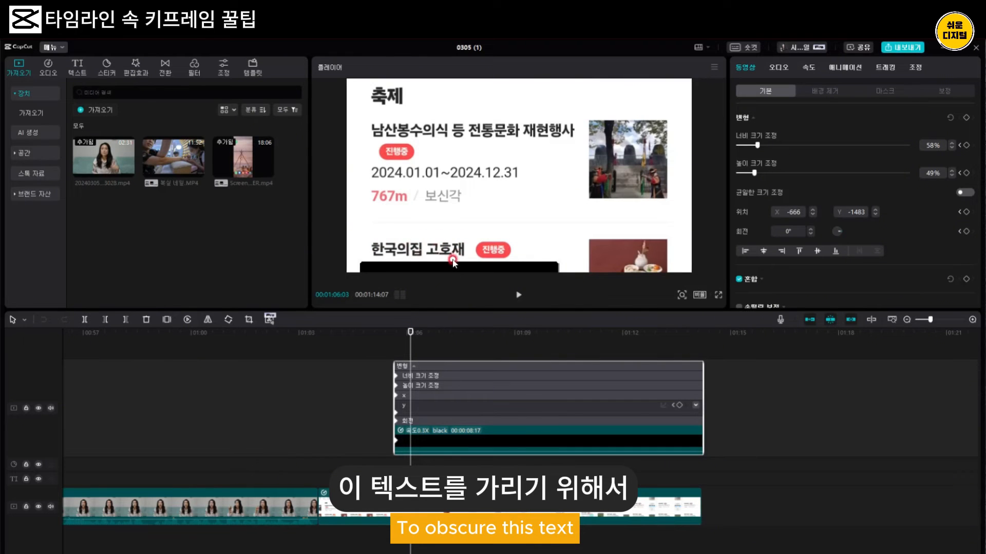
left_click_drag(453, 267, 451, 234)
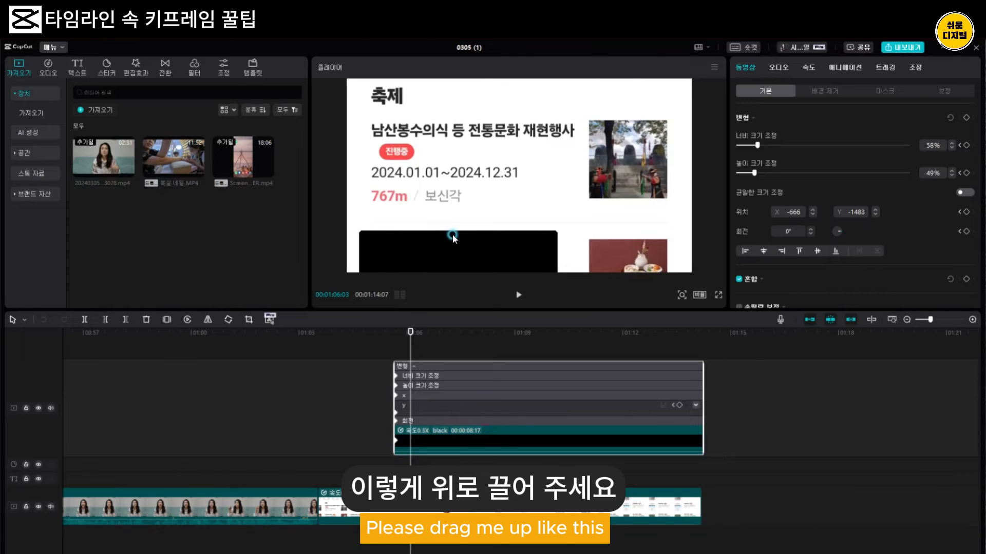
left_click(477, 286)
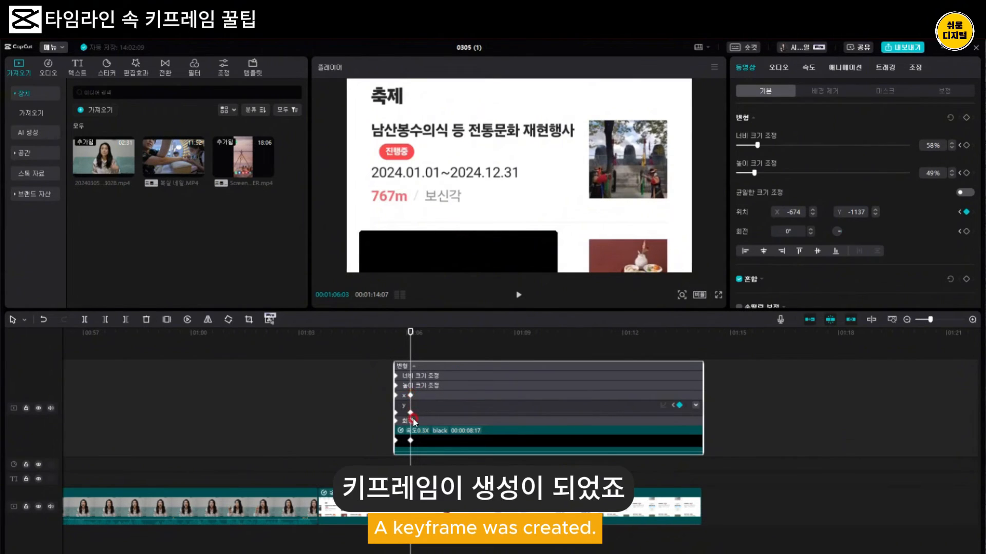
left_click(427, 407)
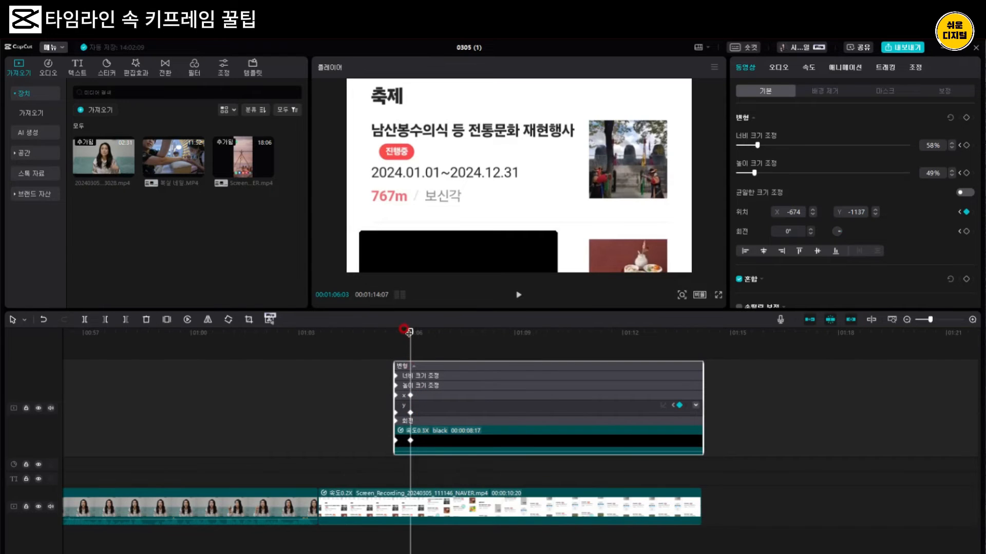
Step: Keyframe the black clip's position following the scrolling text: X -649, Y -917 at 00:01:06:11 and X -629, Y -554 at 00:01:06:16
left_click_drag(410, 331, 420, 333)
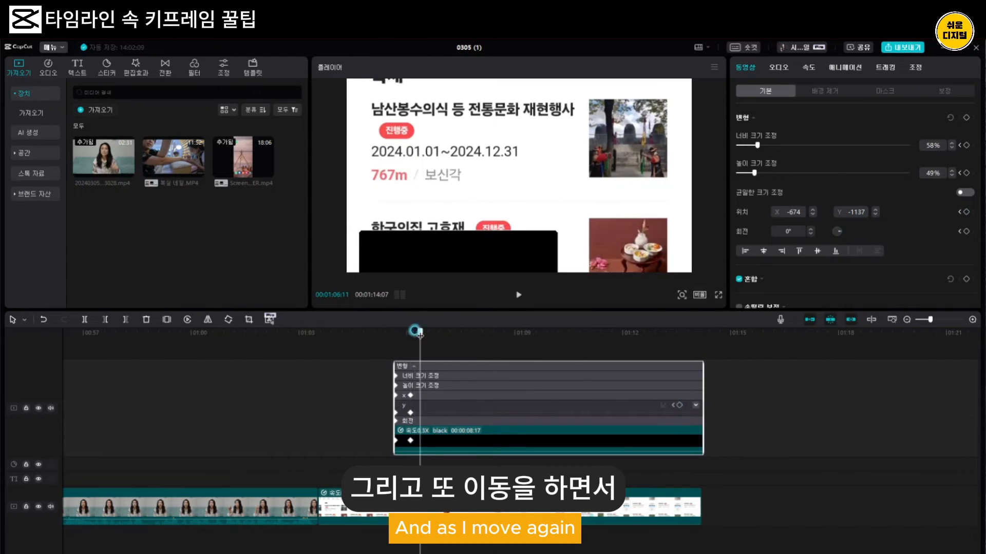
left_click(408, 233)
left_click_drag(434, 250, 444, 231)
left_click(420, 329)
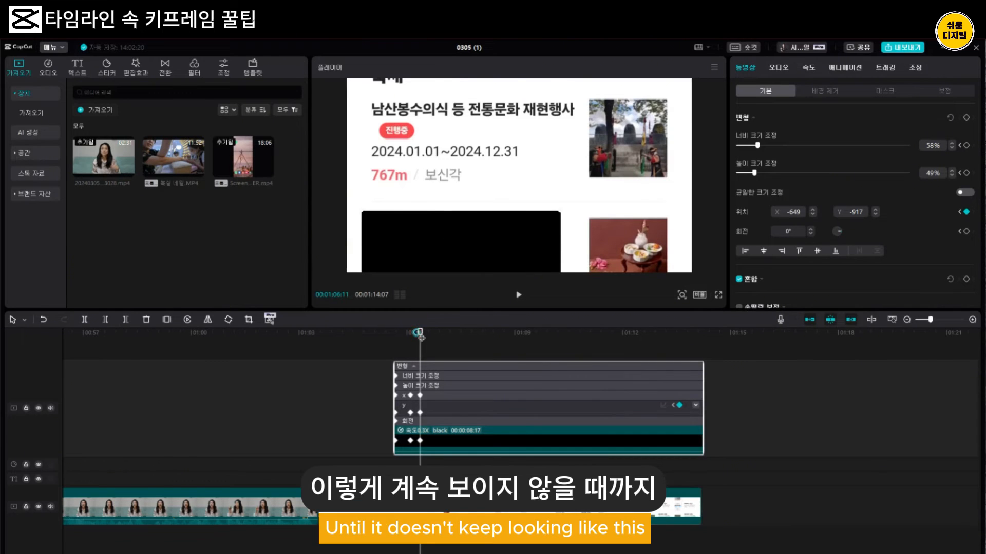
left_click(461, 248)
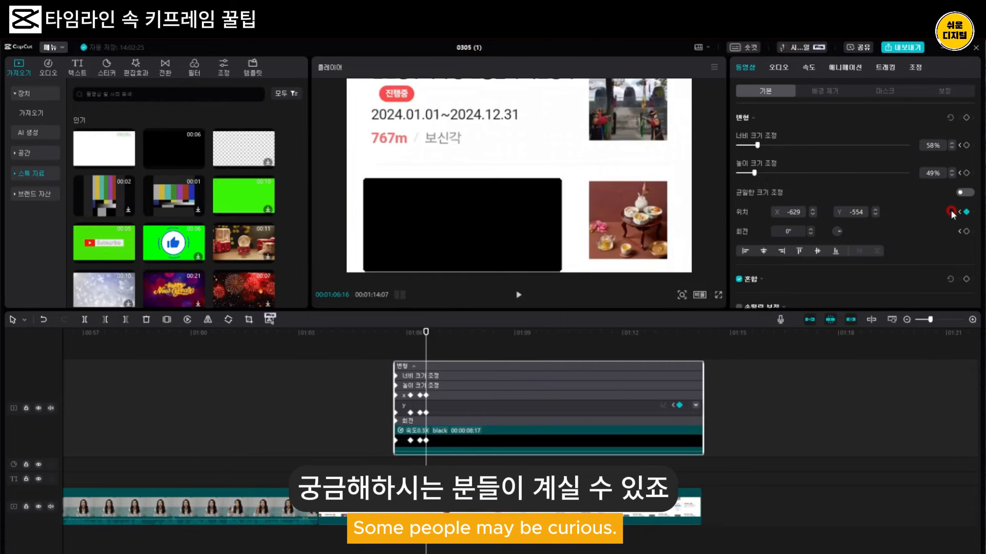
Step: Expand the y keyframe graph and move its last keyframe to about 00:01:06:23 with a Y value of -1286
left_click(666, 393)
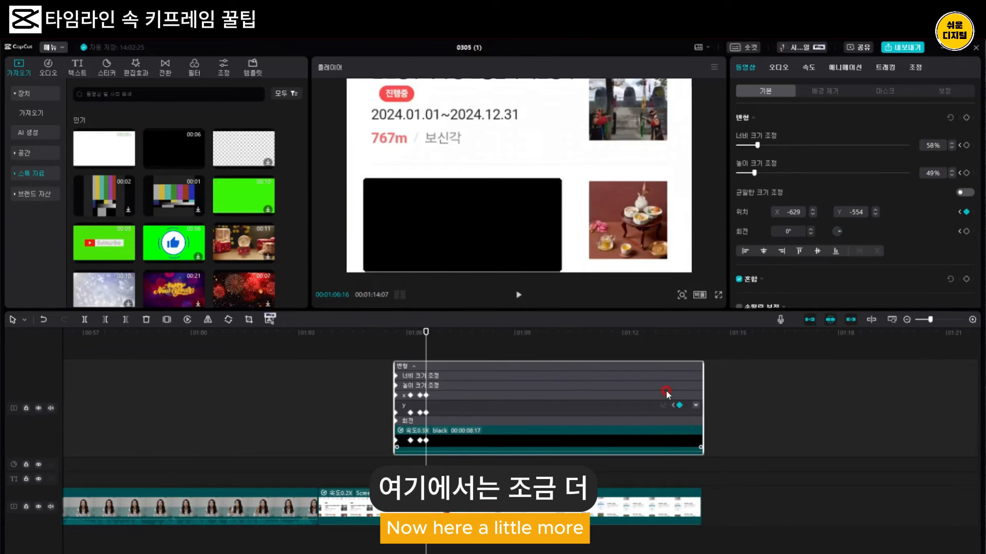
double_click(460, 405)
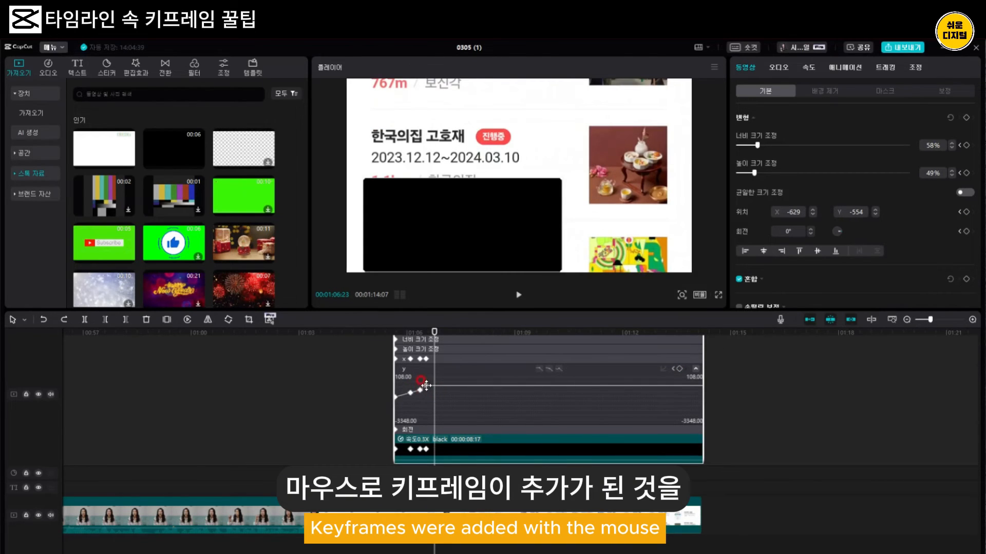
mouse_move(426, 385)
left_mouse_down()
mouse_move(420, 380)
mouse_move(439, 367)
mouse_move(434, 394)
left_mouse_up()
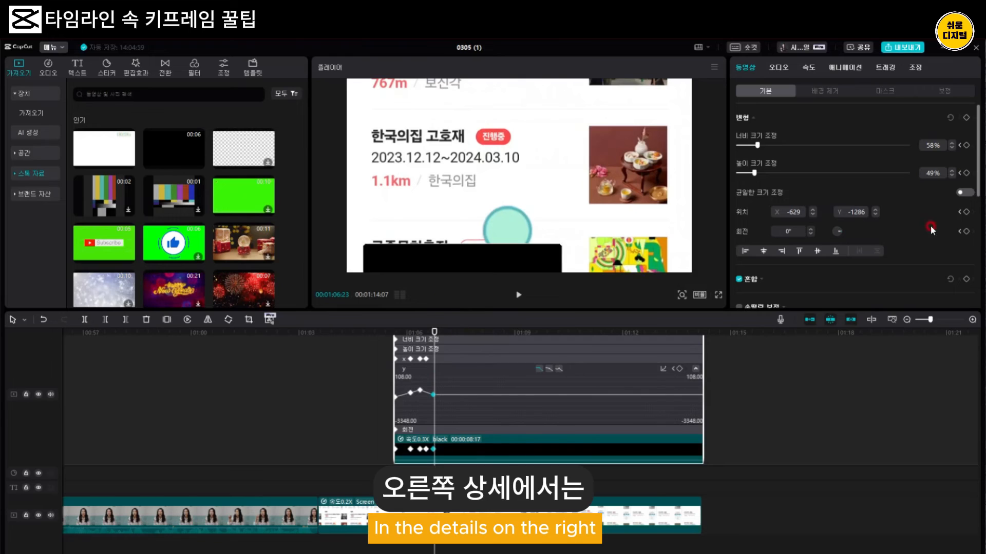
Step: Add scale keyframes to the black clip at 00:01:06:23 and a position keyframe at 00:01:07:29
left_click(966, 146)
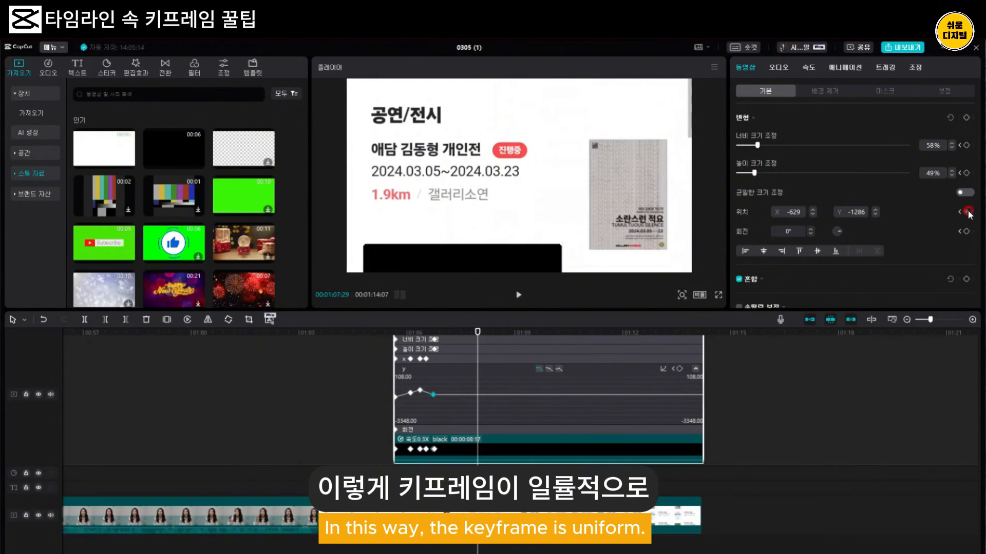
left_click(968, 211)
left_click(503, 437)
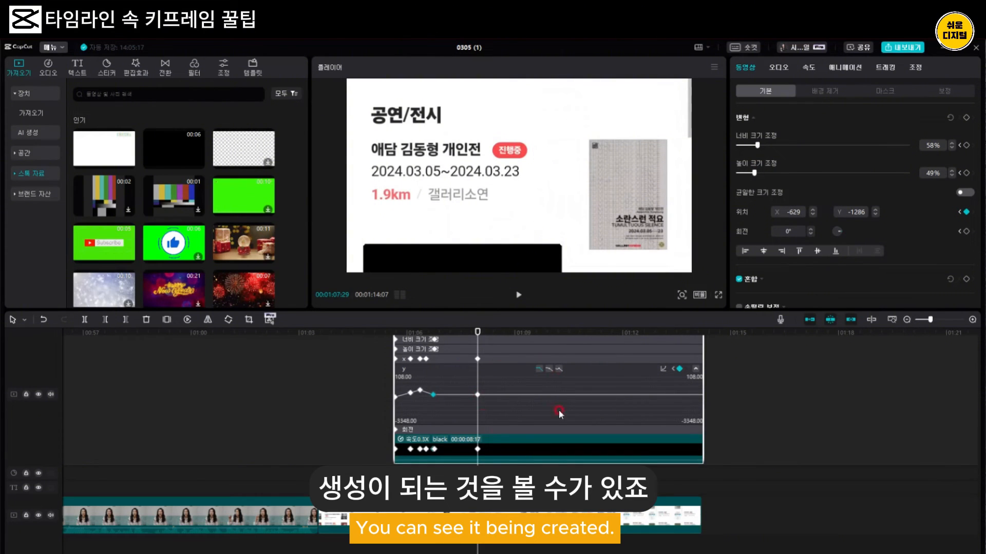
left_click(484, 407)
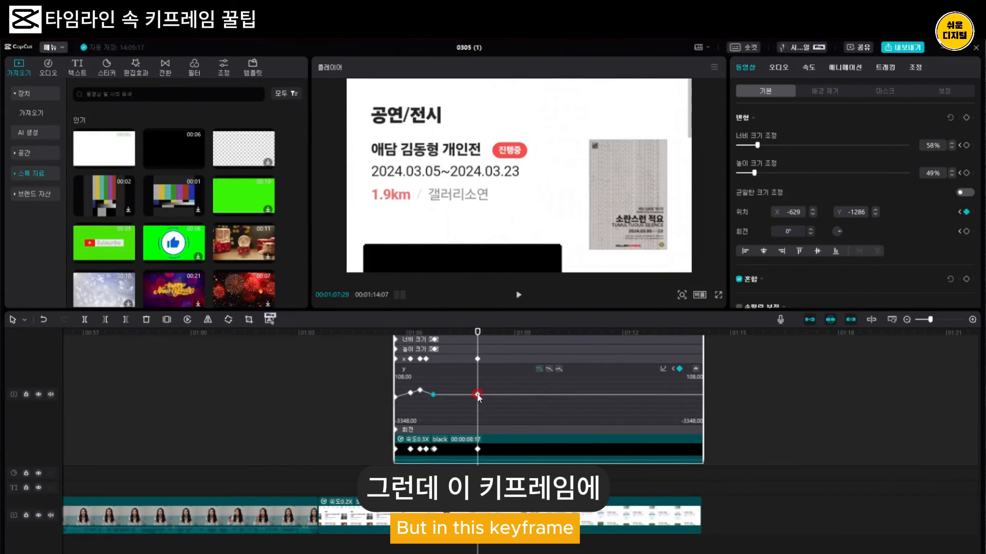
Step: Move the y keyframe at 00:01:07:29 earlier in the graph and raise it to about Y -546
left_click_drag(476, 396, 460, 372)
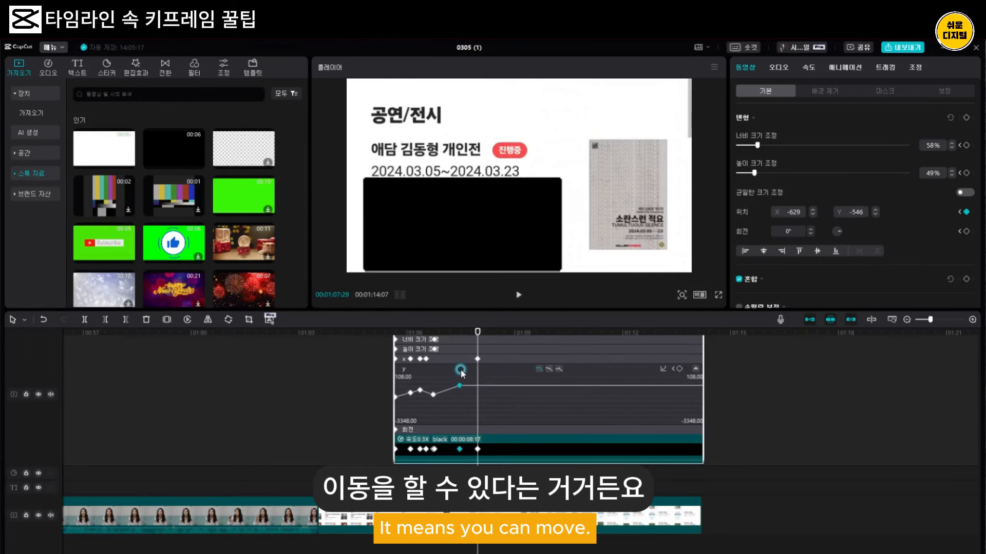
left_click(451, 388)
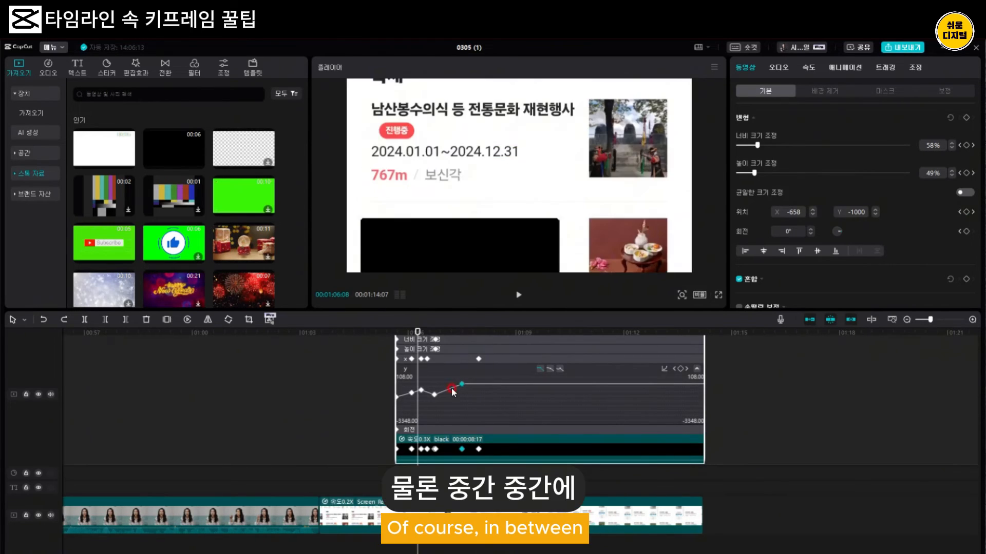
left_click(454, 377)
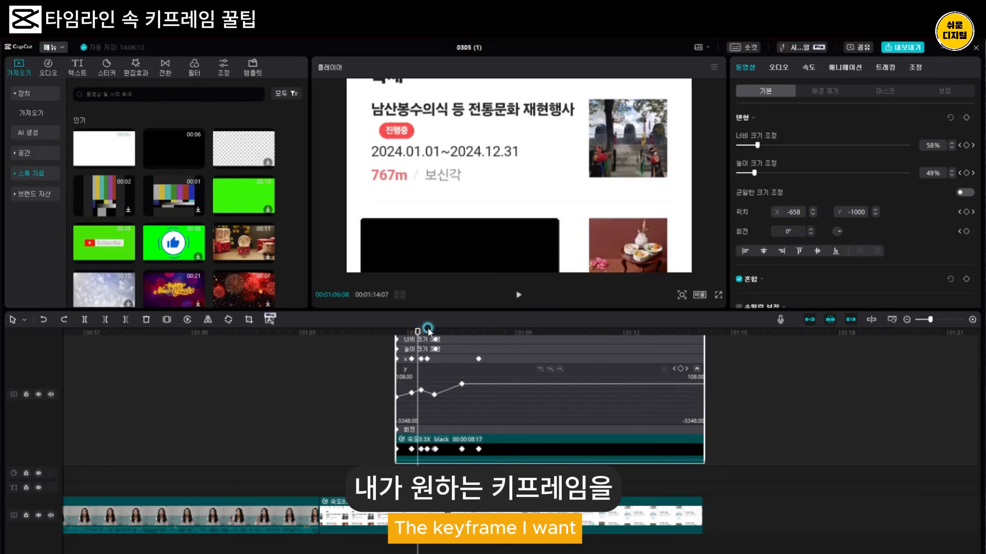
Step: Add a y keyframe to the black clip at 00:01:07:03, between the existing graph points
left_click_drag(418, 328, 447, 331)
left_click(456, 378)
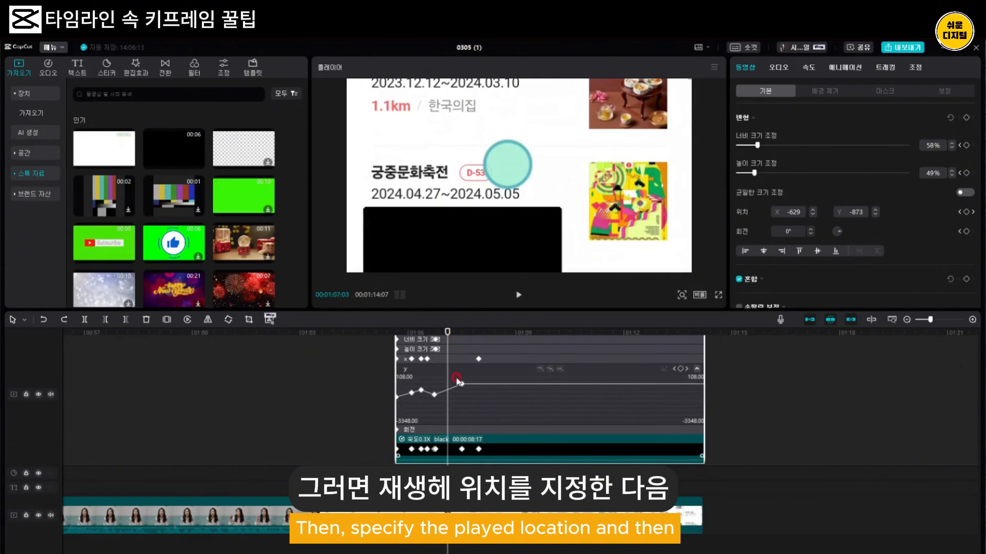
left_click(681, 369)
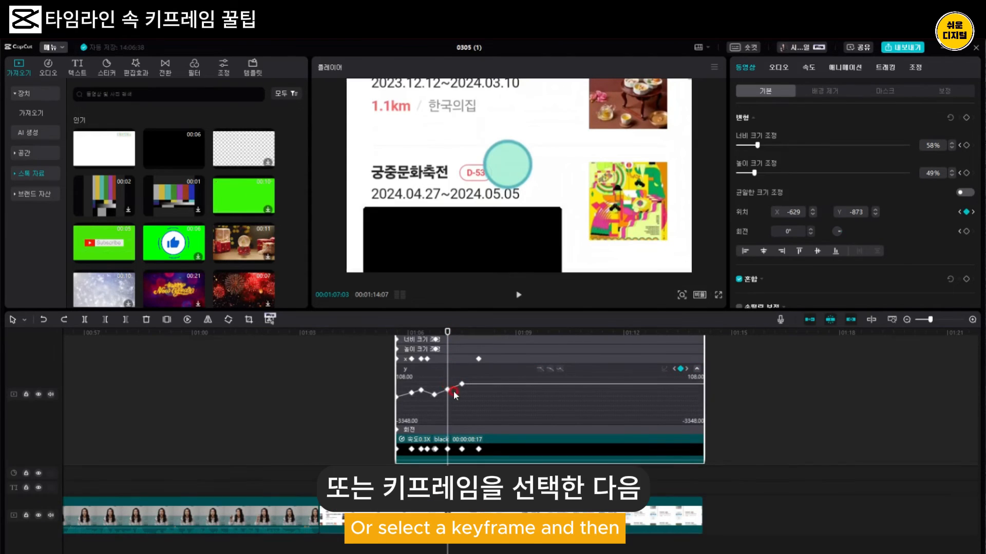
Step: Delete the y keyframe at 00:01:07:03 from the graph
left_click(448, 389)
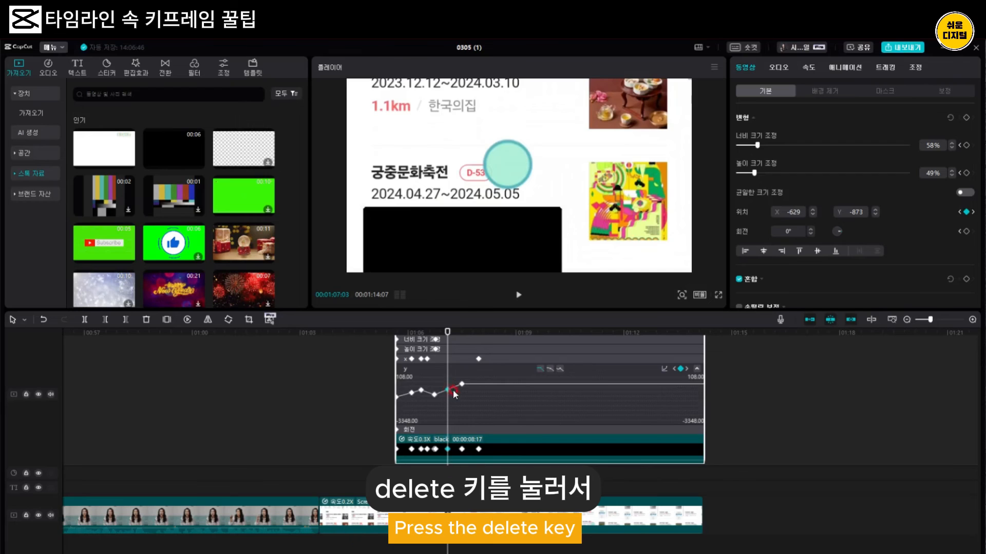
key("Delete")
left_click(513, 441)
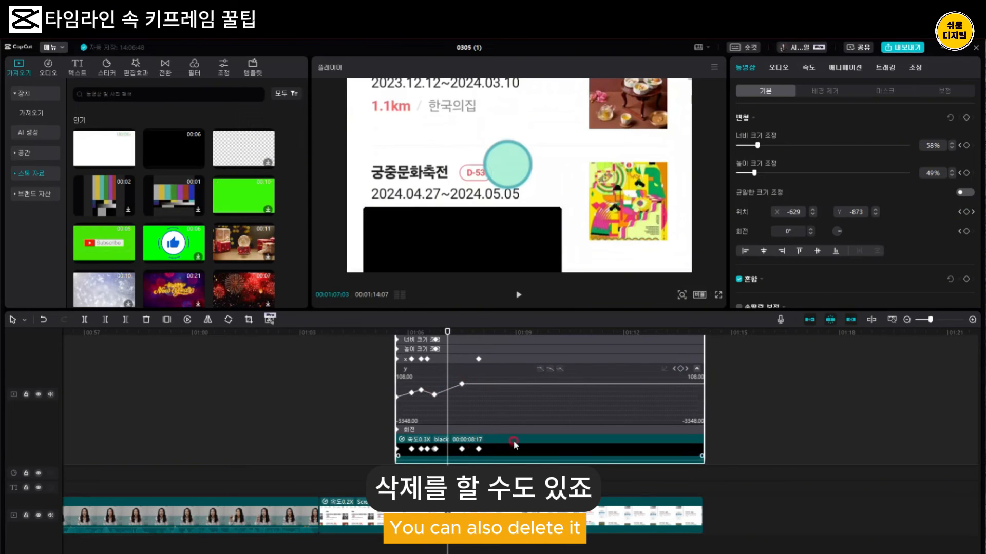
Step: Move the black clip's last y keyframe slightly later in the graph and raise its value
left_click(446, 390)
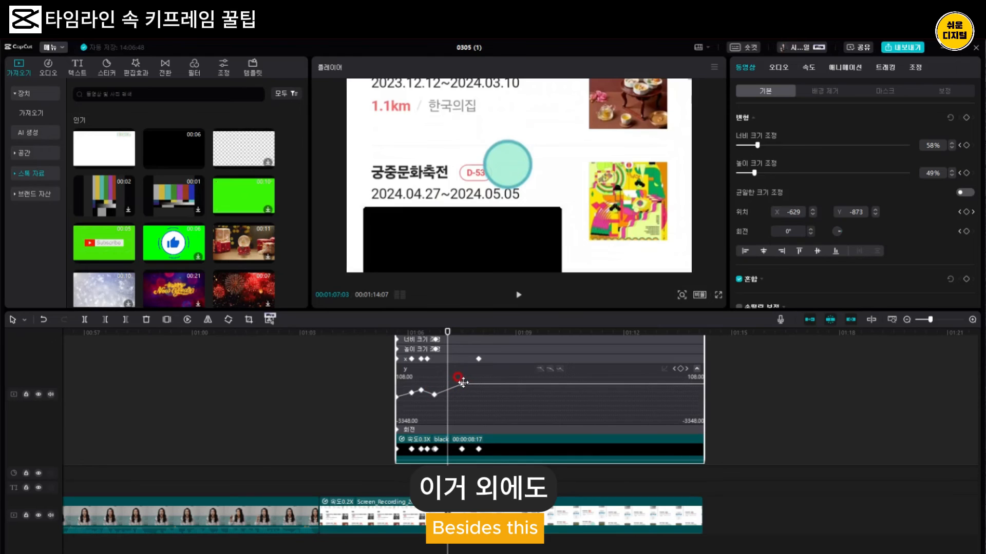
mouse_move(463, 382)
left_mouse_down()
mouse_move(465, 370)
mouse_move(462, 396)
mouse_move(461, 370)
mouse_move(444, 375)
mouse_move(510, 376)
mouse_move(465, 381)
left_mouse_up()
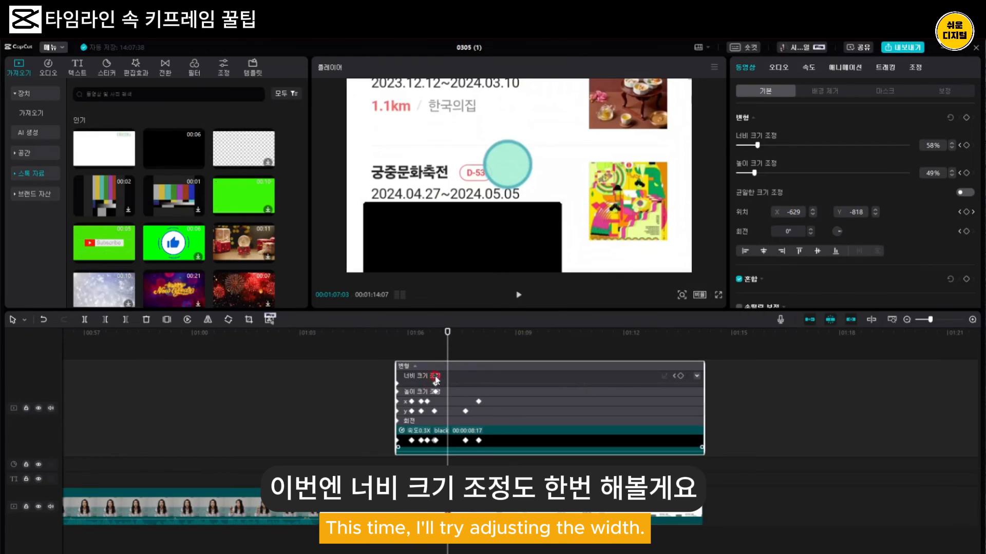
Step: Add a width scale keyframe to the black clip at 00:01:07:03, and move it later and higher in the width graph
double_click(465, 380)
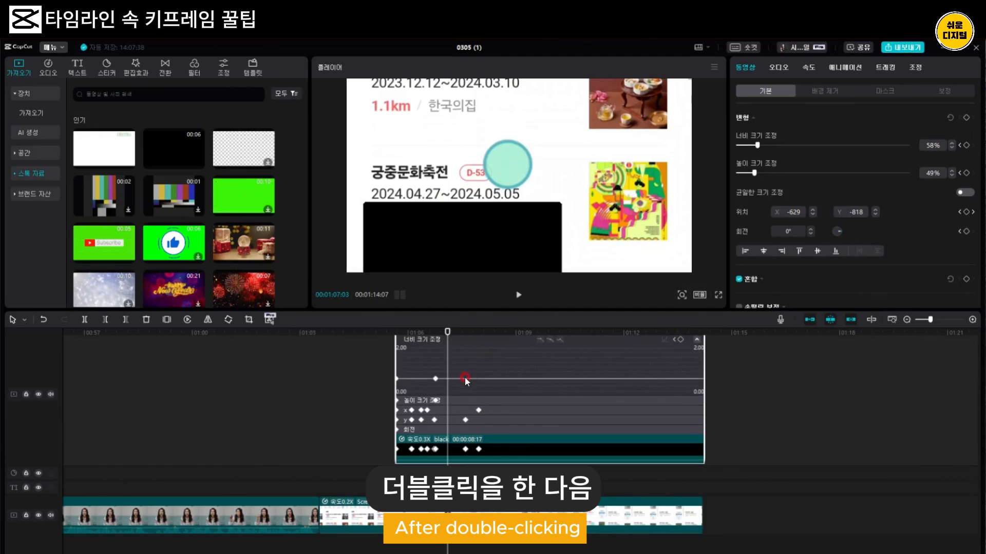
left_click(678, 340)
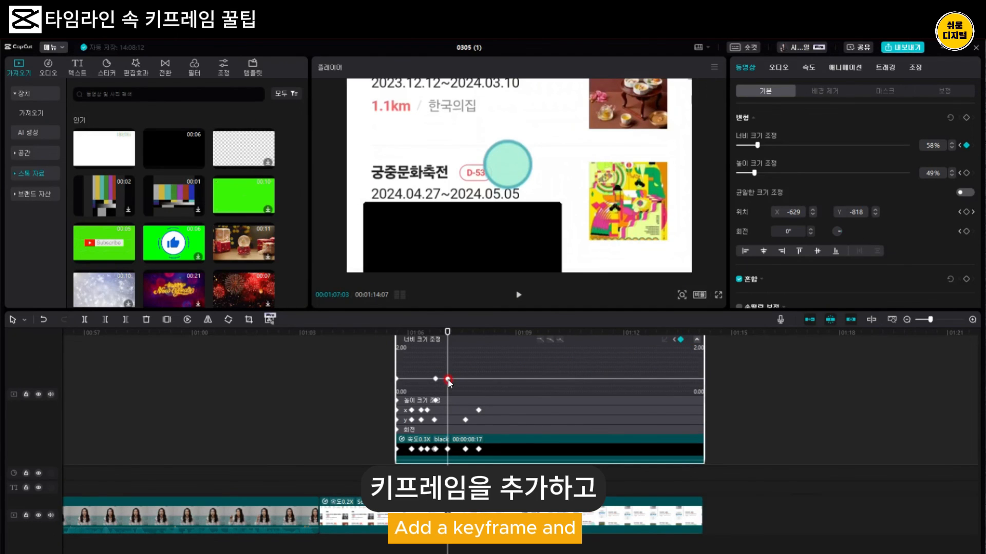
left_click_drag(447, 380, 464, 362)
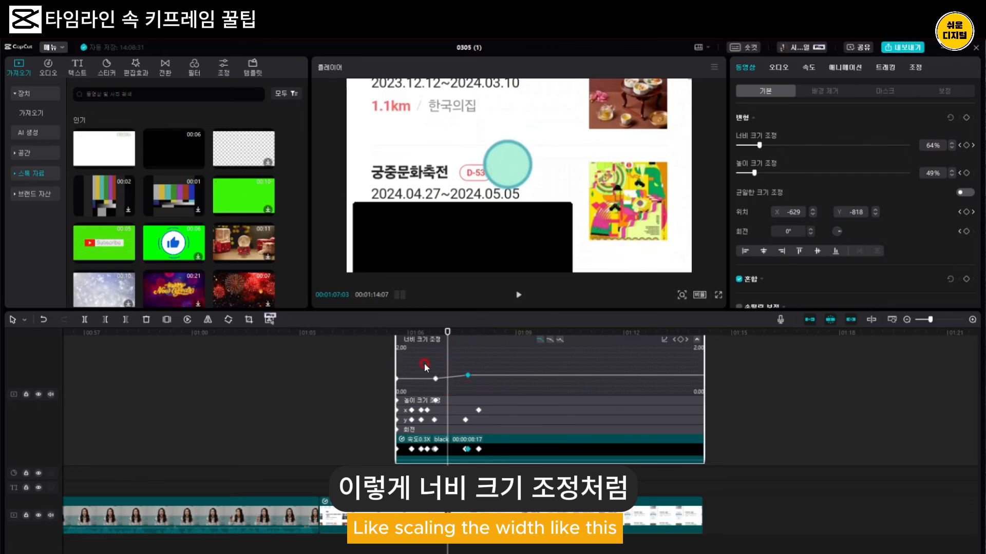
Step: Open the black clip's height scale graph and adjust a raised keyframe after the existing points to enlarge the clip's height
left_click(466, 398)
left_click(465, 398)
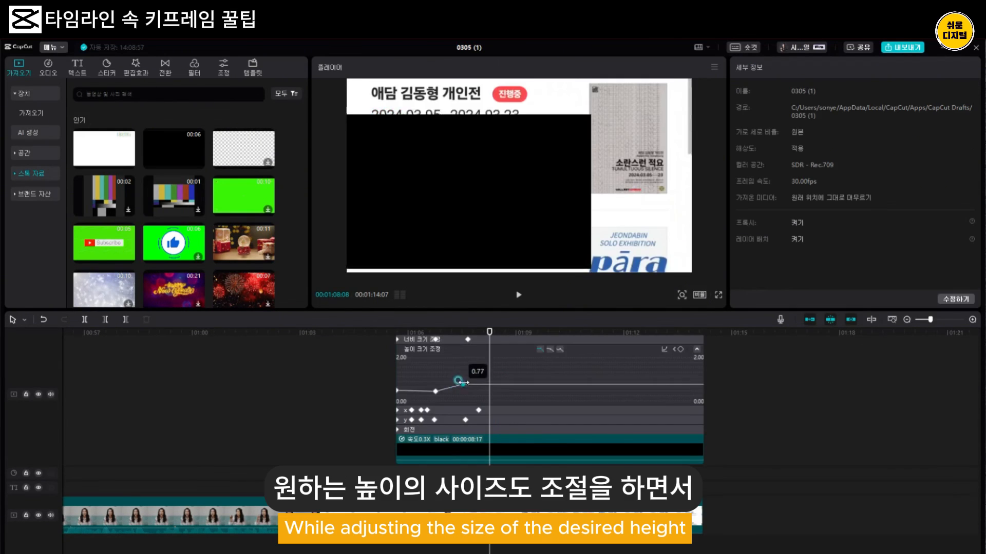
mouse_move(452, 383)
left_mouse_down()
mouse_move(454, 375)
mouse_move(452, 388)
mouse_move(461, 385)
left_mouse_up()
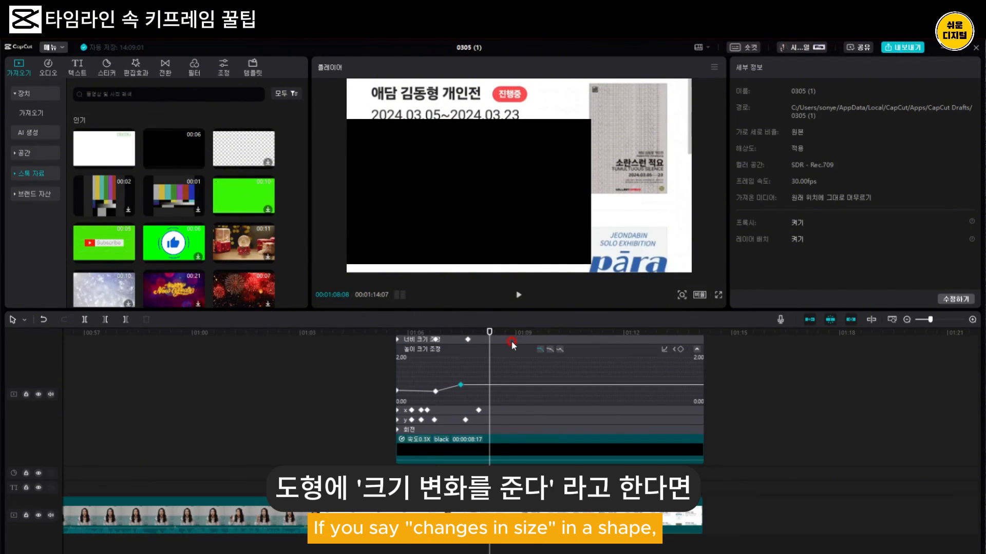